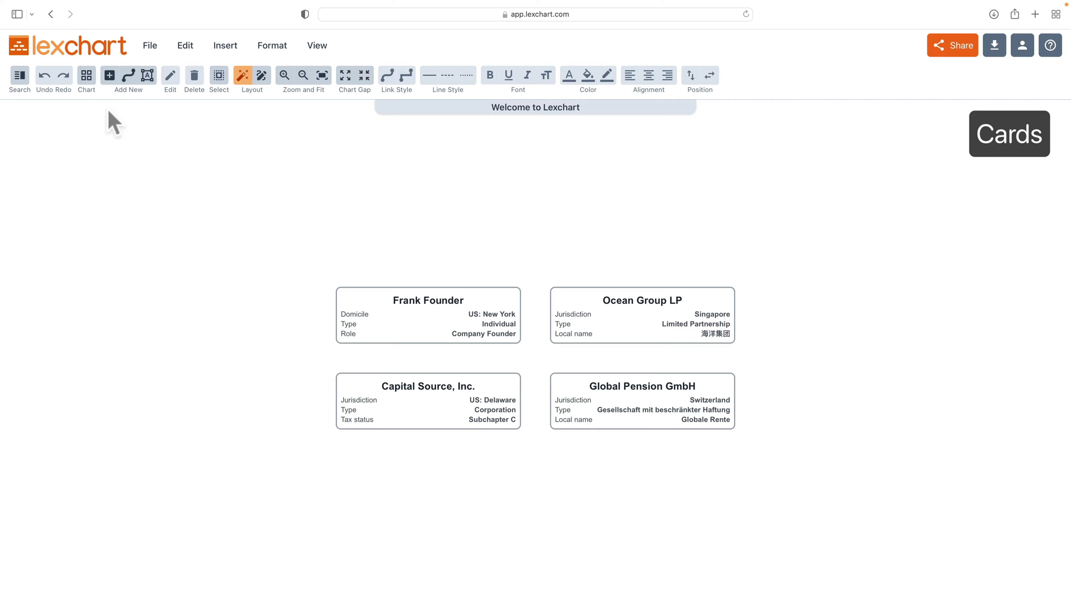
Create a new card named Great NewCo LLC with Jurisdiction US: New York
click(109, 75)
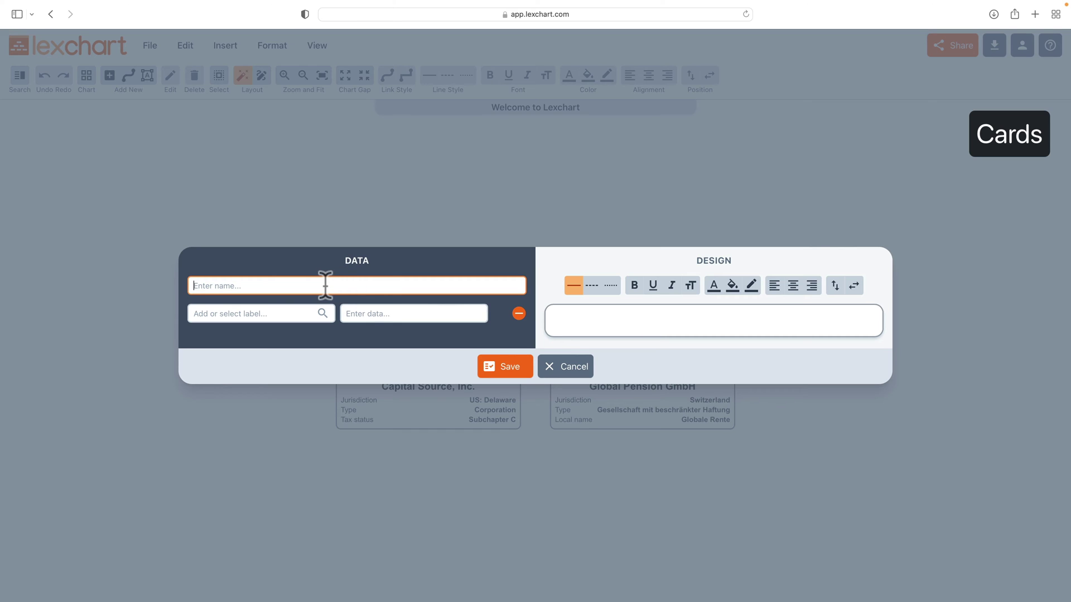
text(Great NewCo LLC)
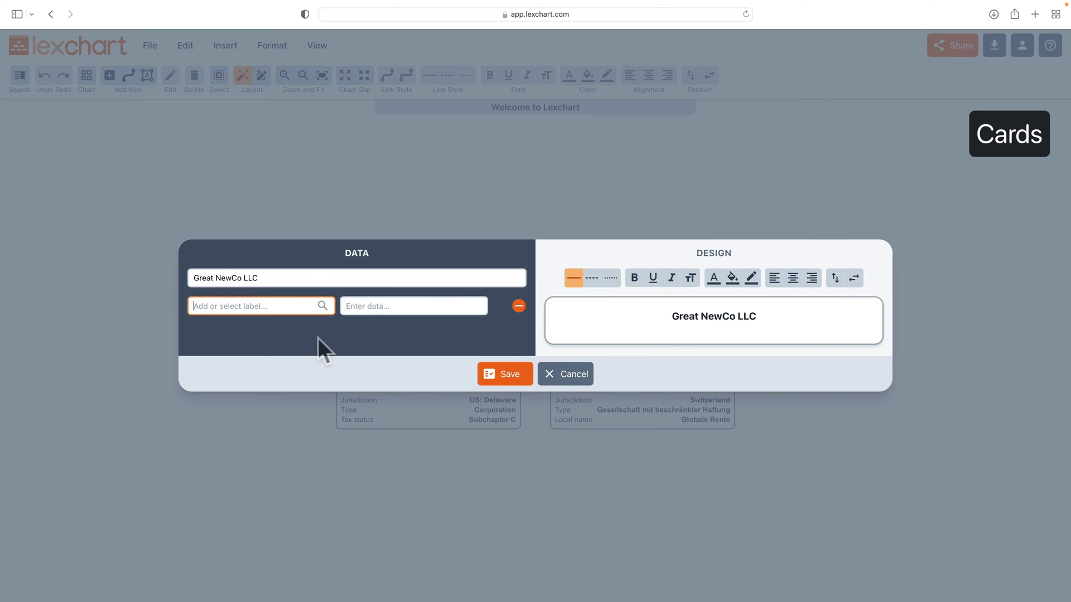
click(265, 305)
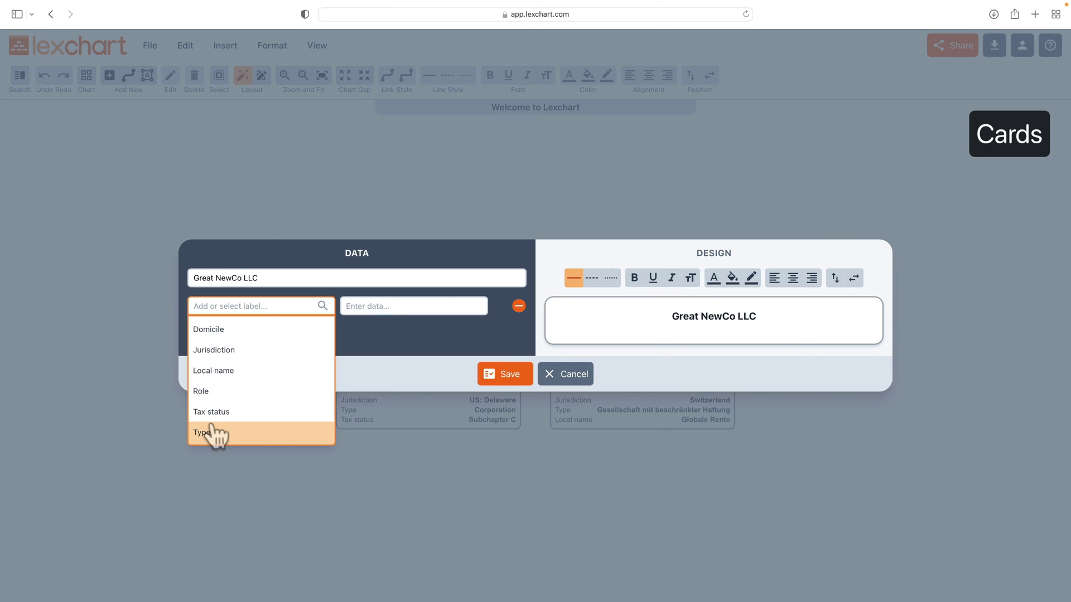
click(227, 351)
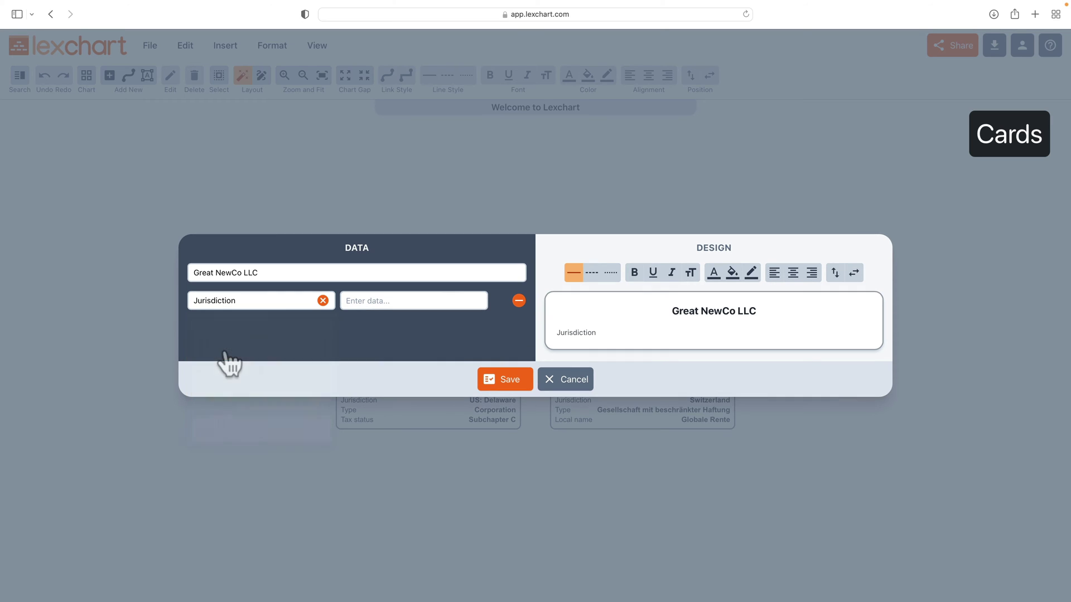
click(367, 301)
text(US: New York)
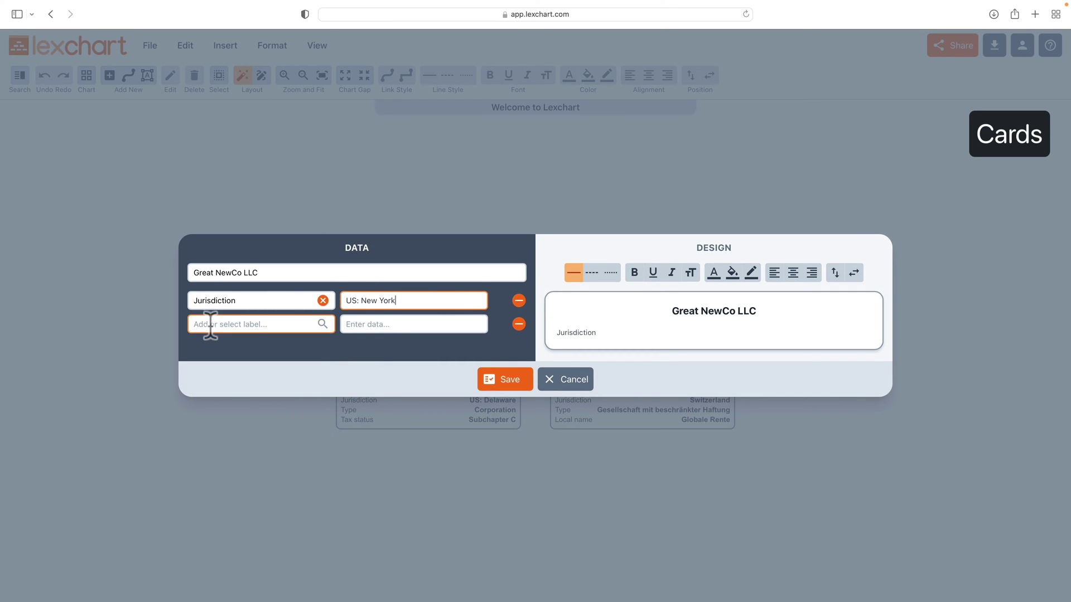
Add Type LLC and Tax status Pass through fields to the card
click(211, 324)
click(226, 452)
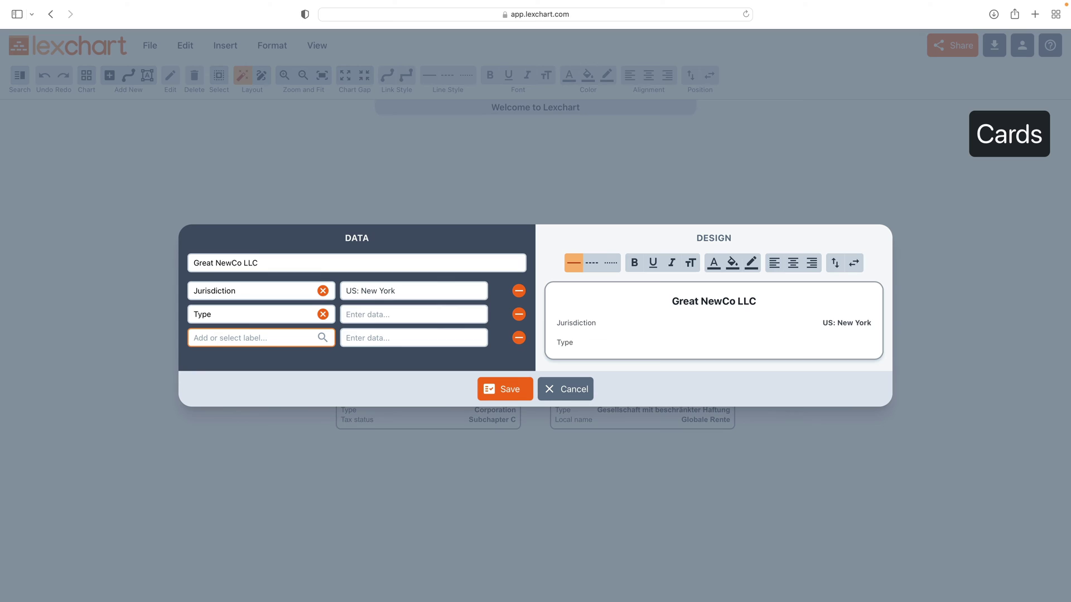
key(Tab)
text(LLC)
click(274, 338)
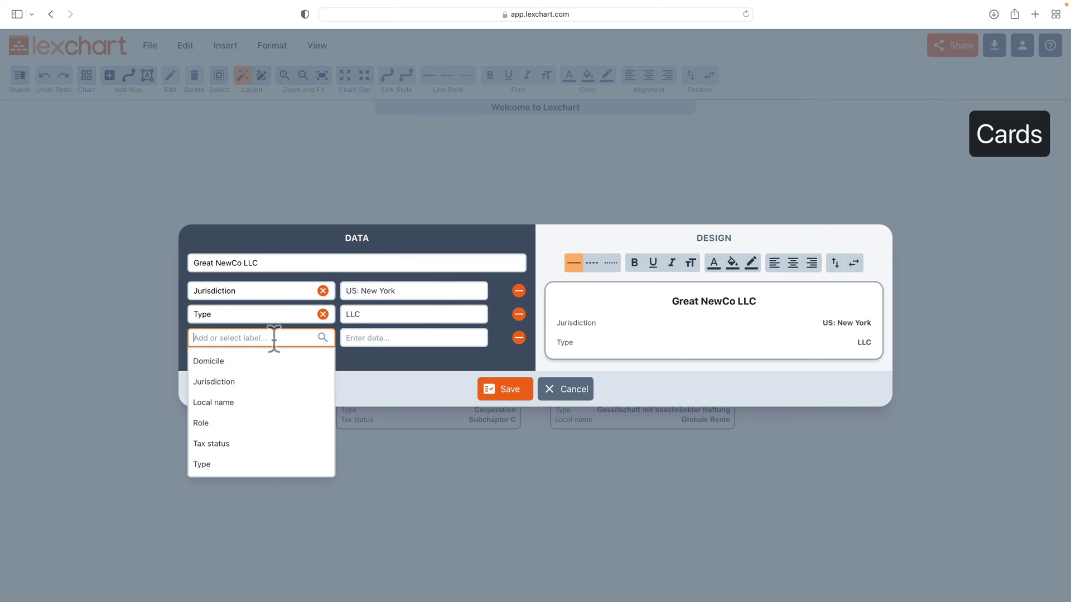
click(273, 338)
text(tax)
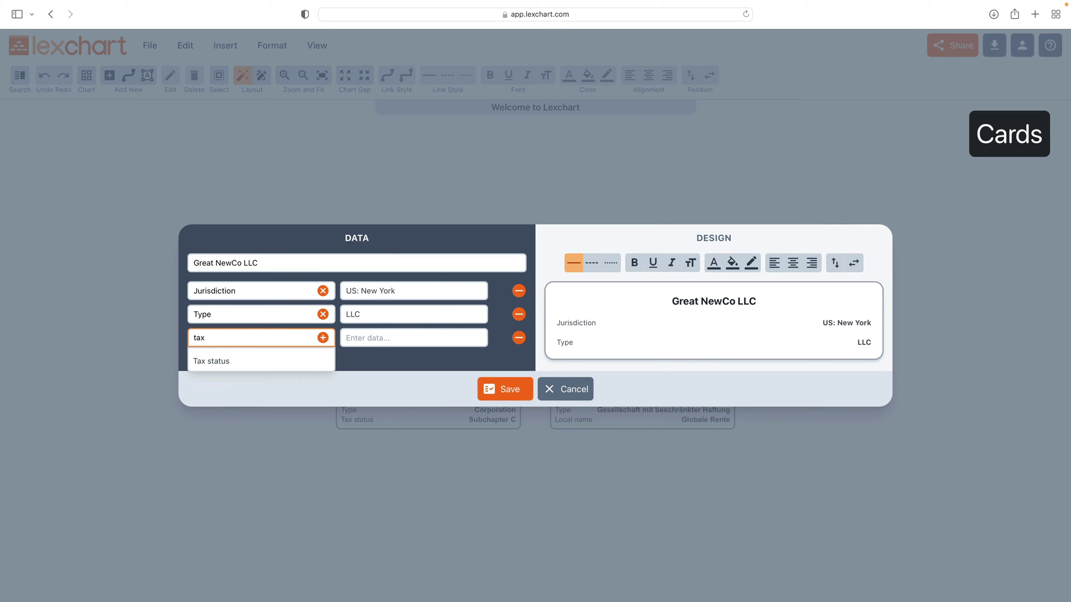
key(Return)
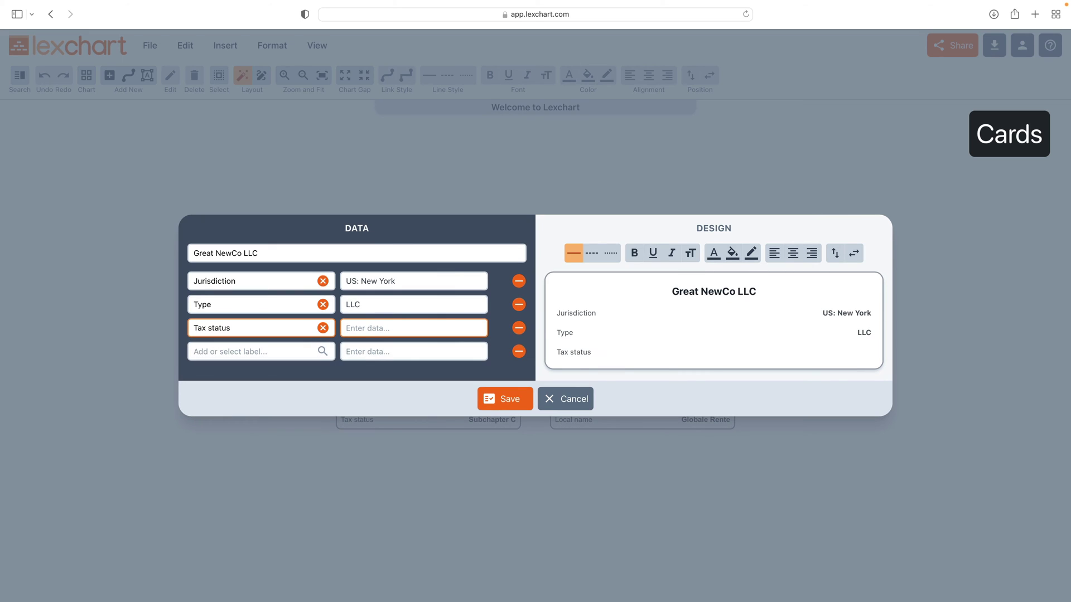
text(Pass through)
key(Return)
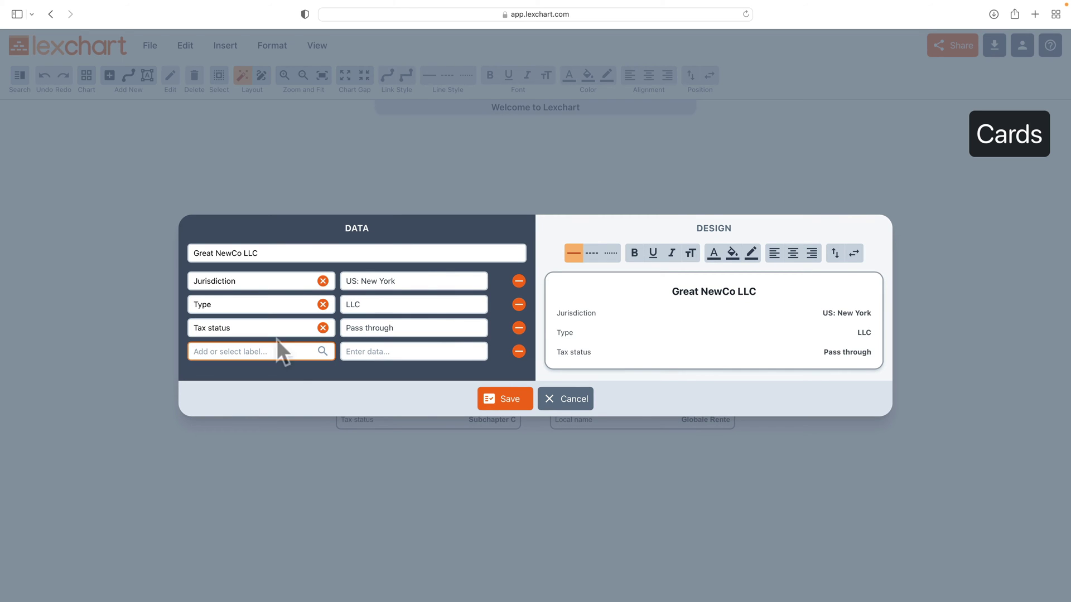
Save the Great NewCo LLC card, then select it and enter edit mode
click(512, 405)
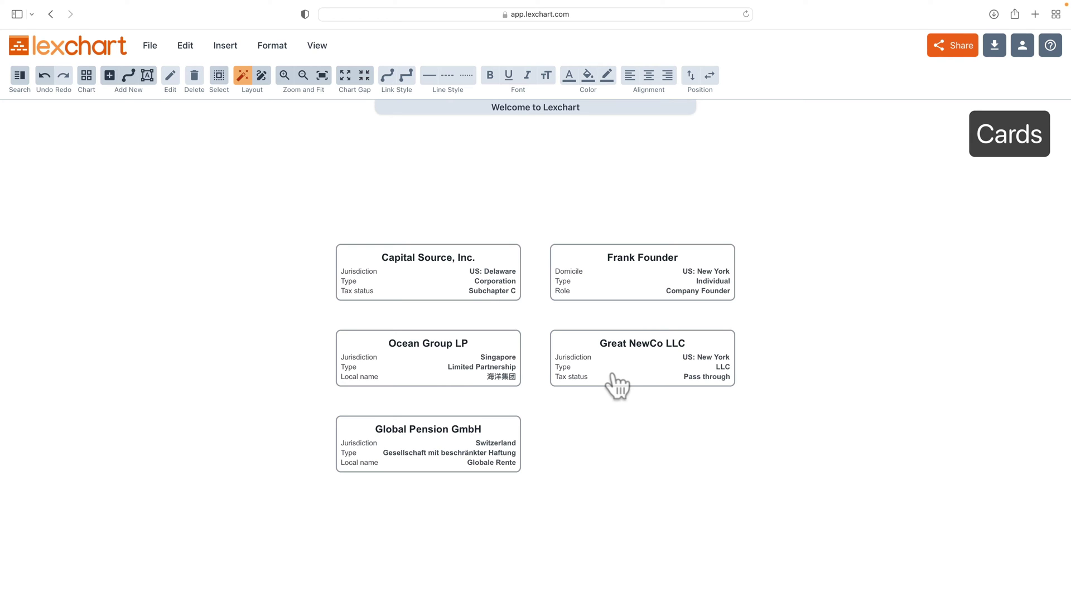
click(589, 350)
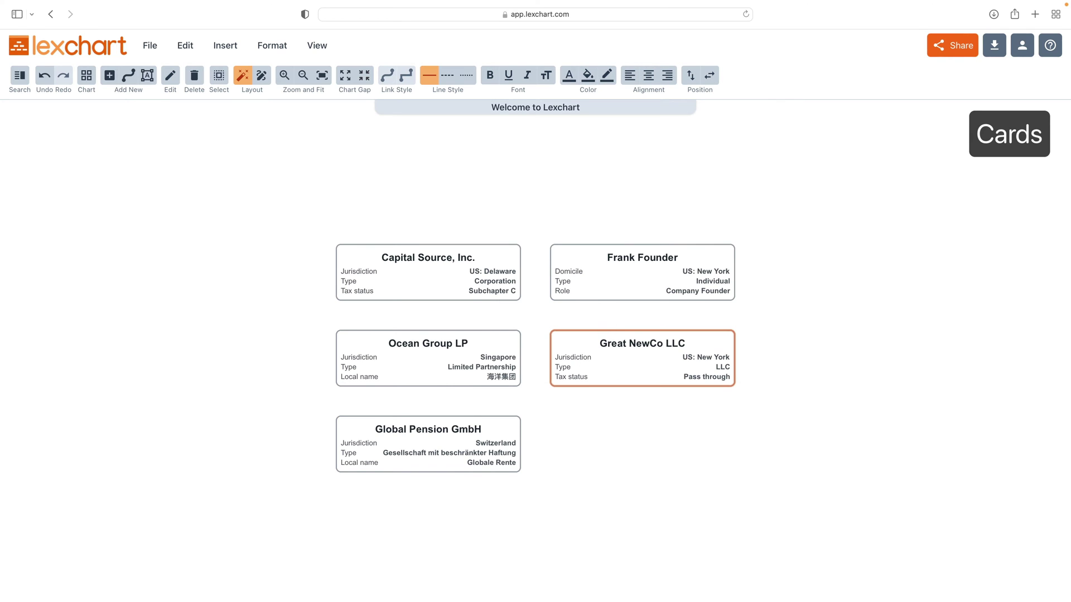
click(170, 78)
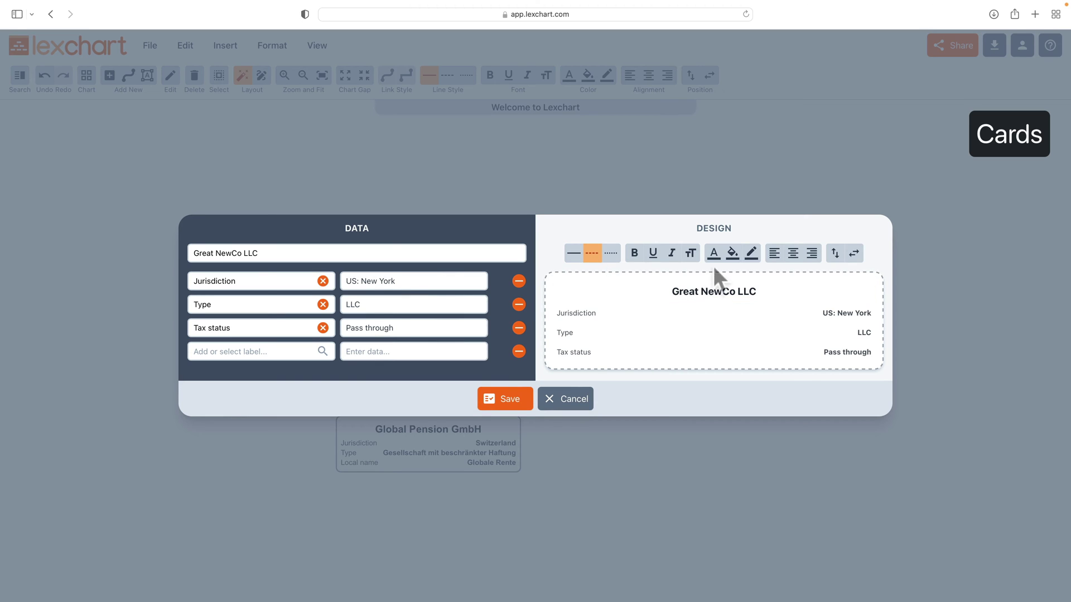
Give the card a blue border and left-aligned values kept beside their labels
click(750, 256)
click(753, 389)
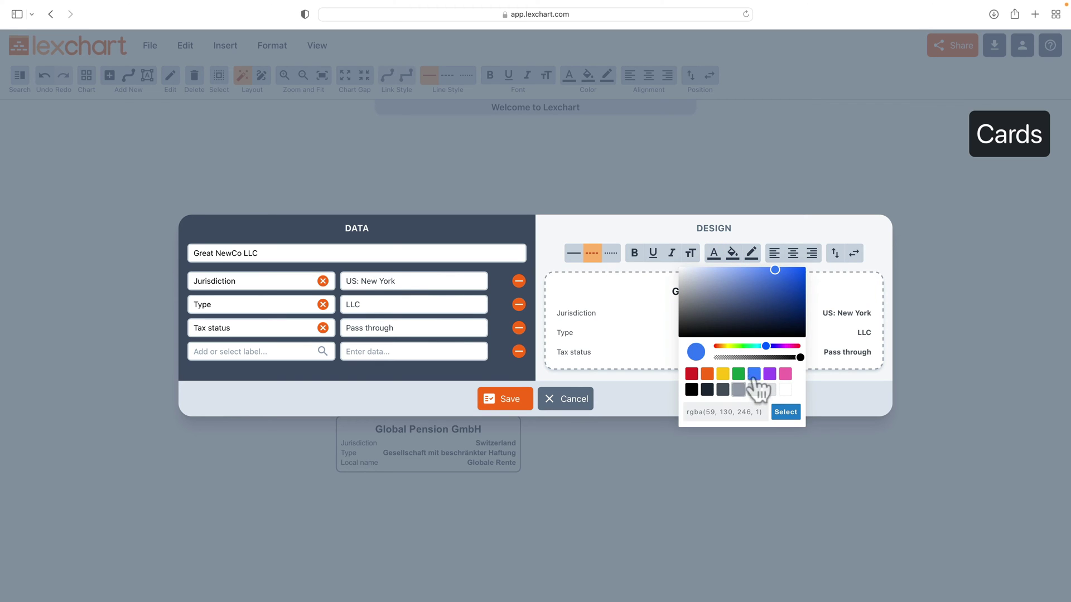
click(784, 413)
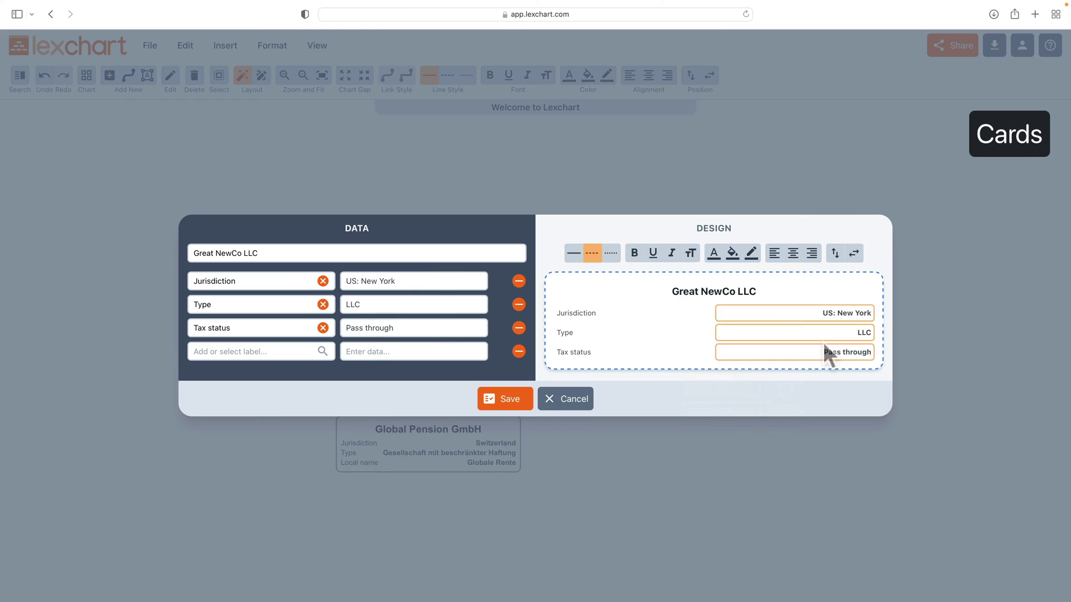
click(821, 315)
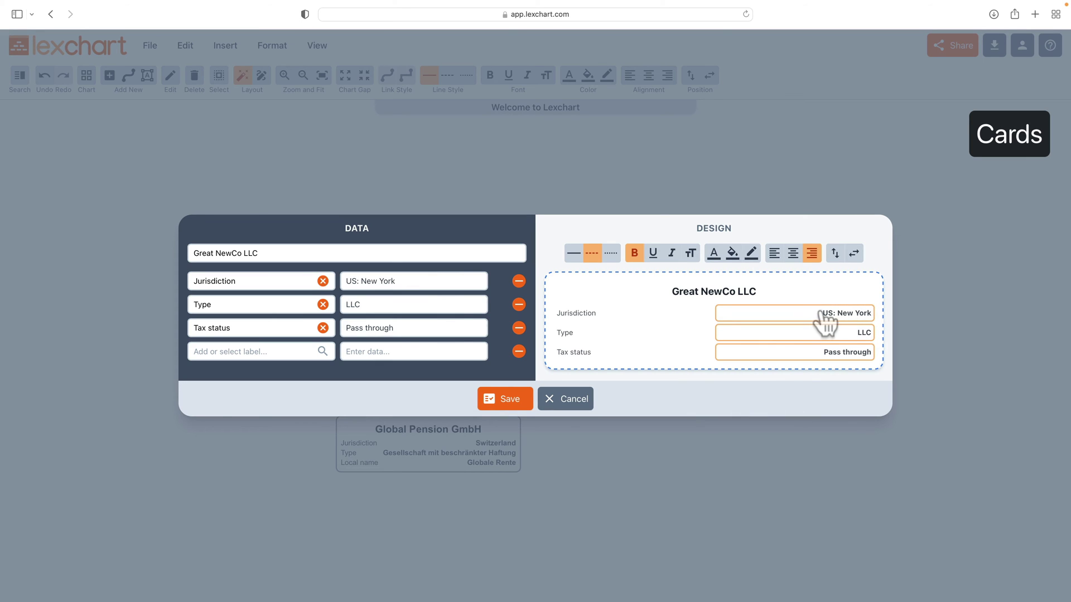
click(834, 254)
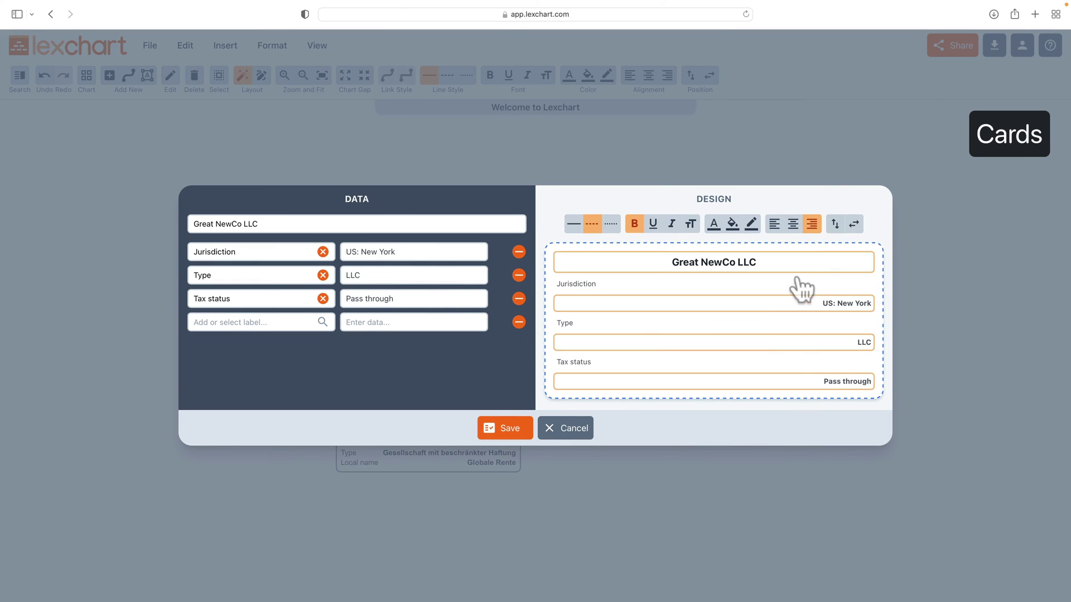
click(774, 225)
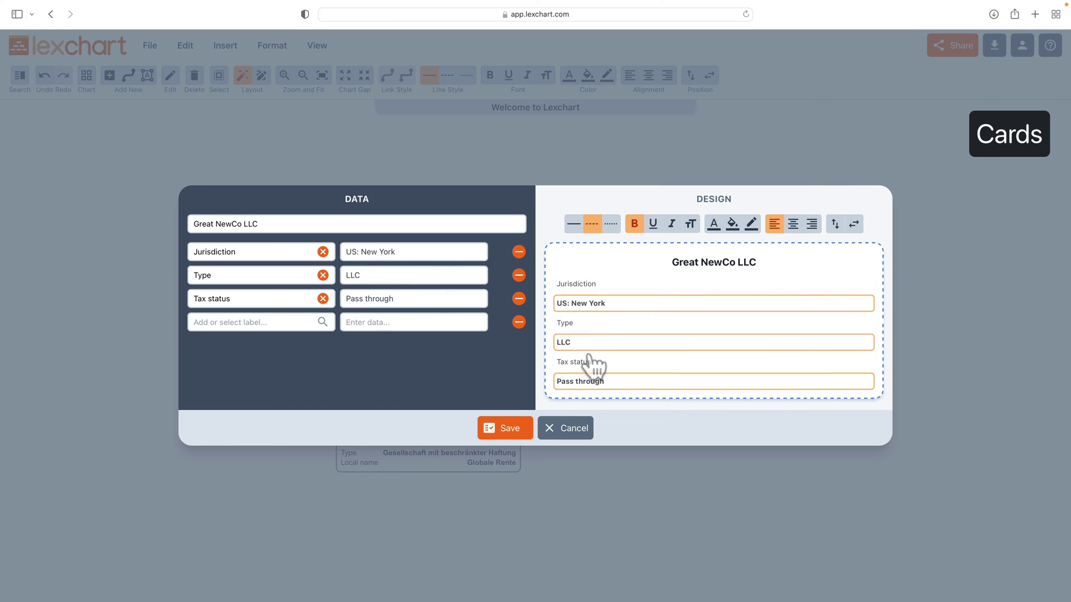
click(854, 224)
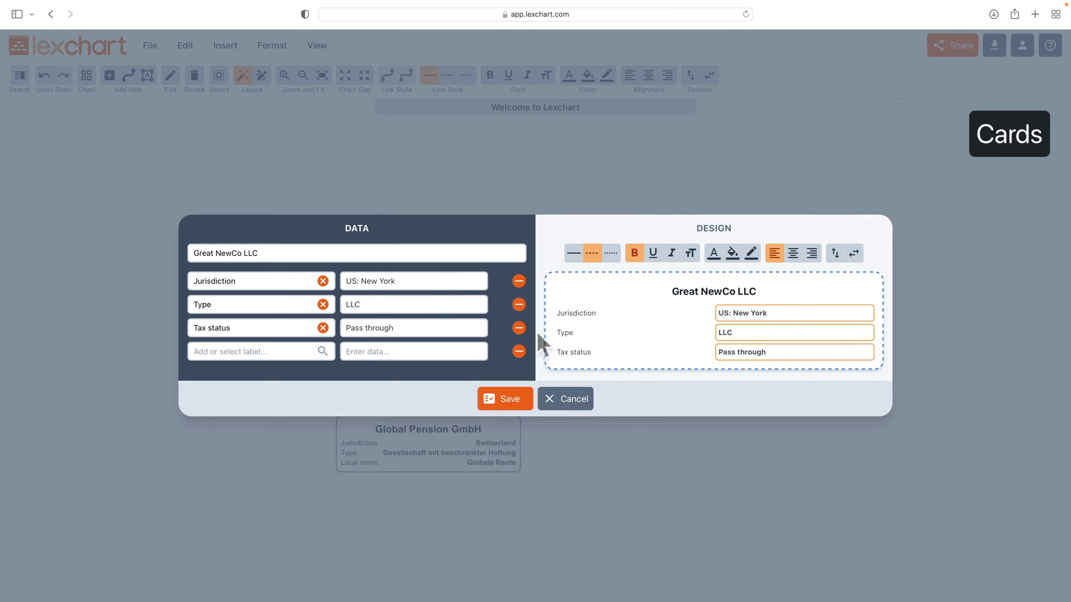
click(508, 400)
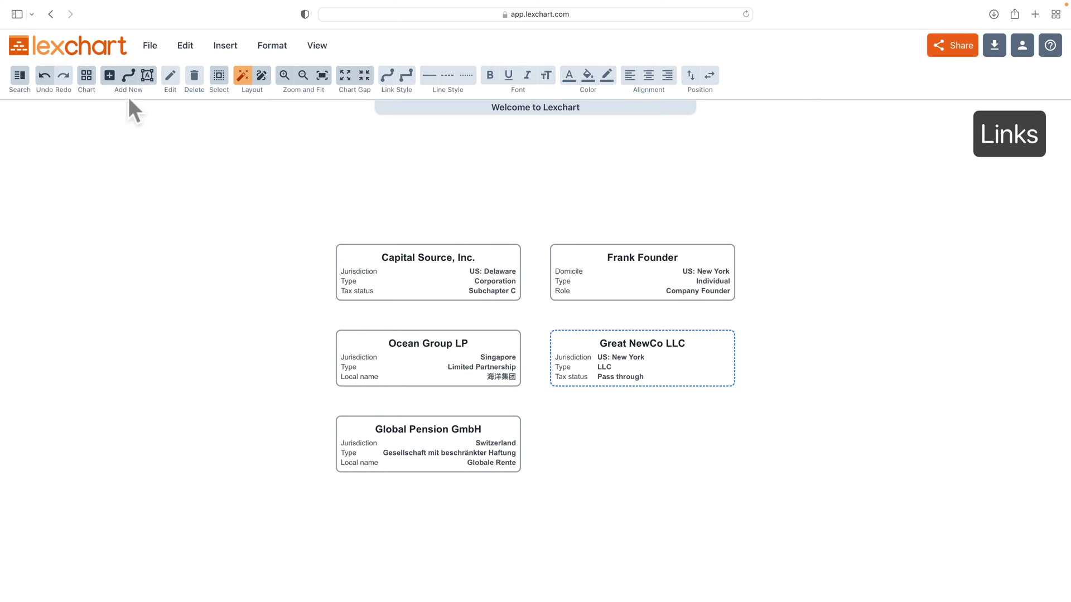
click(129, 78)
Create a new link with parent Frank Founder and child Great NewCo LLC
click(128, 81)
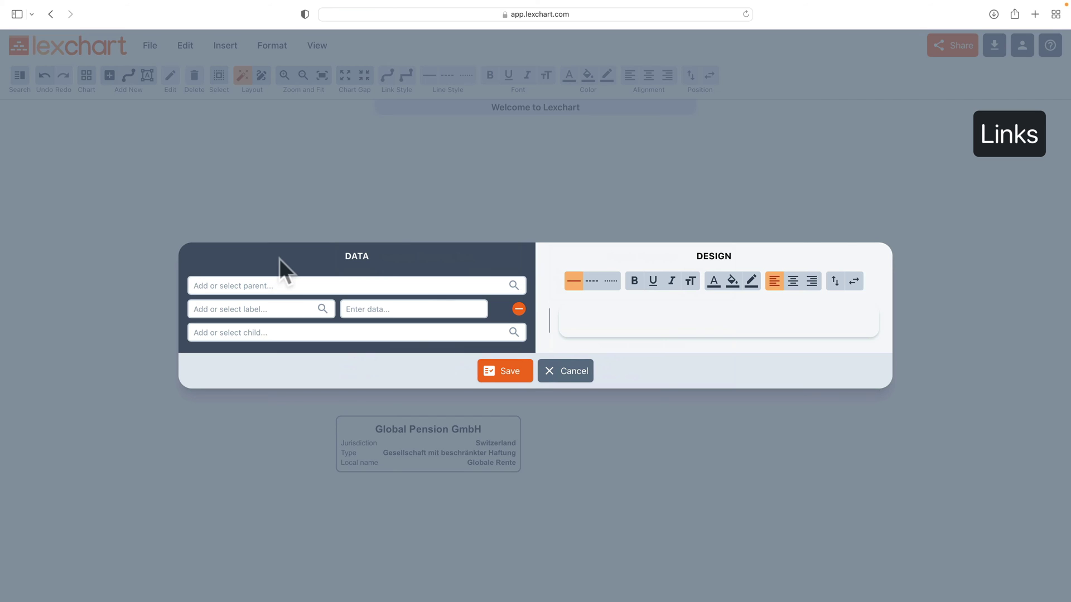
click(263, 284)
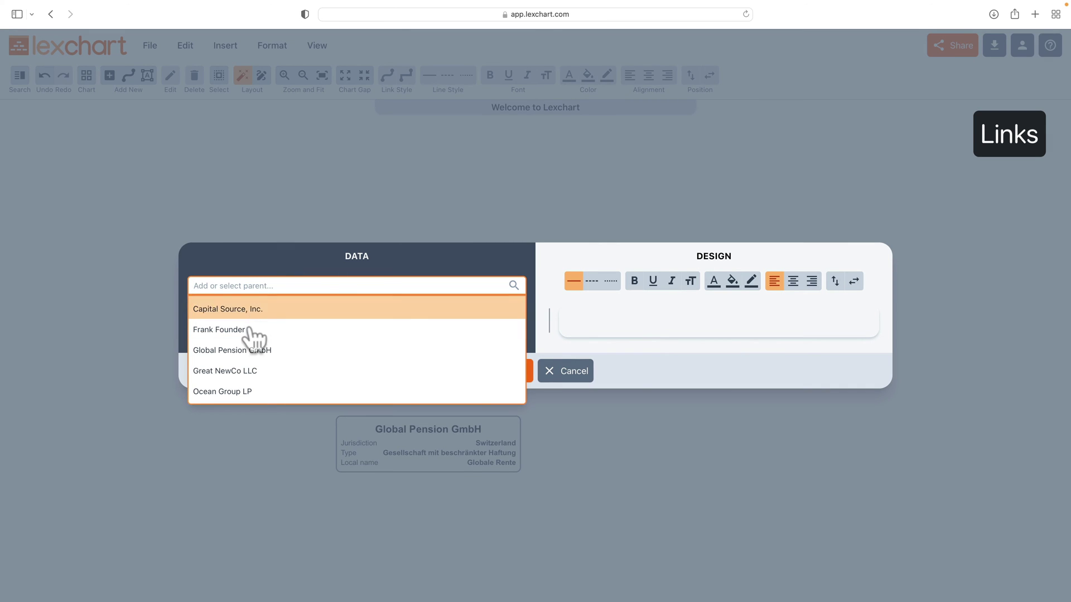
click(251, 331)
click(251, 338)
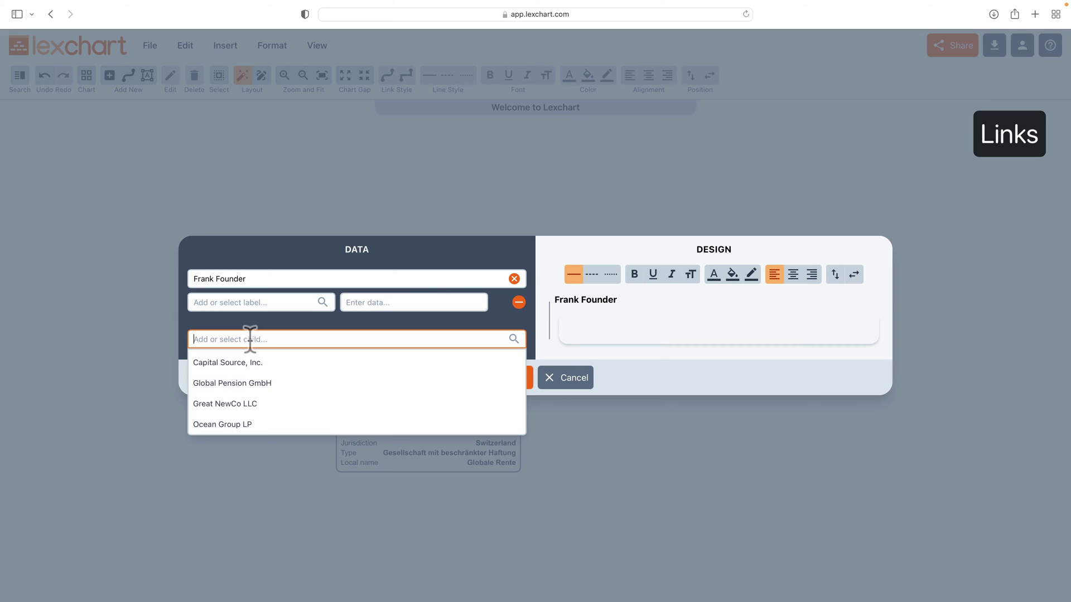
click(240, 404)
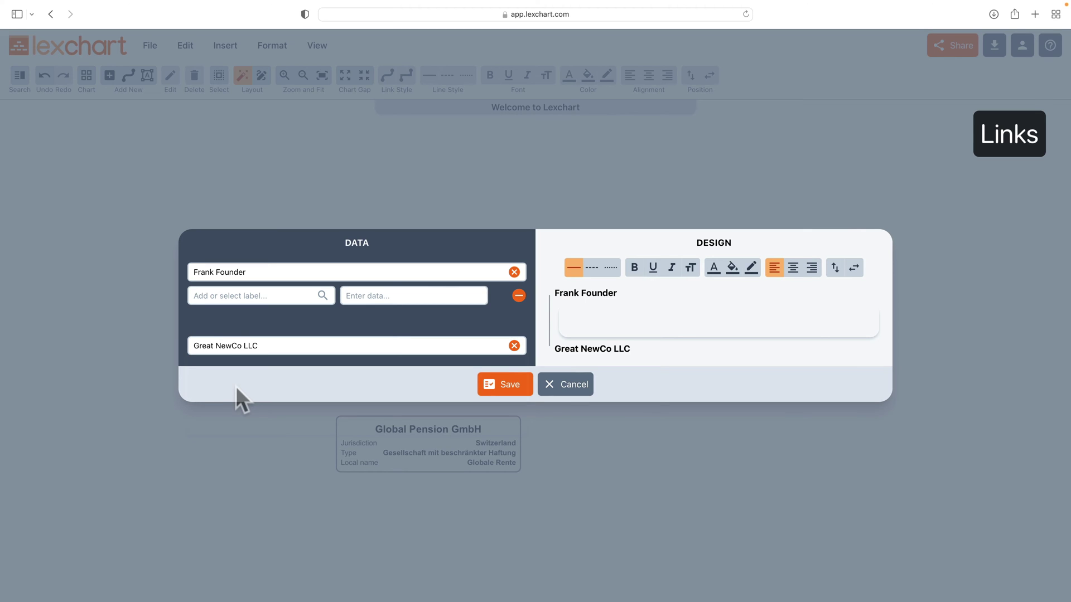
Label the link Interest 60% and save it
click(234, 296)
text(Interest)
key(Return)
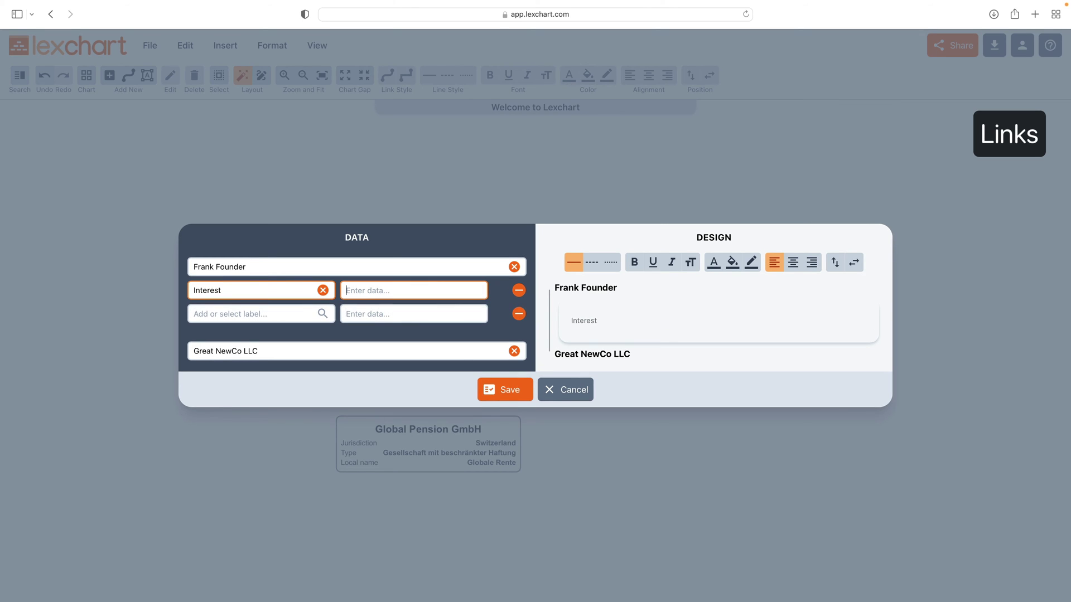
text(60%)
click(227, 314)
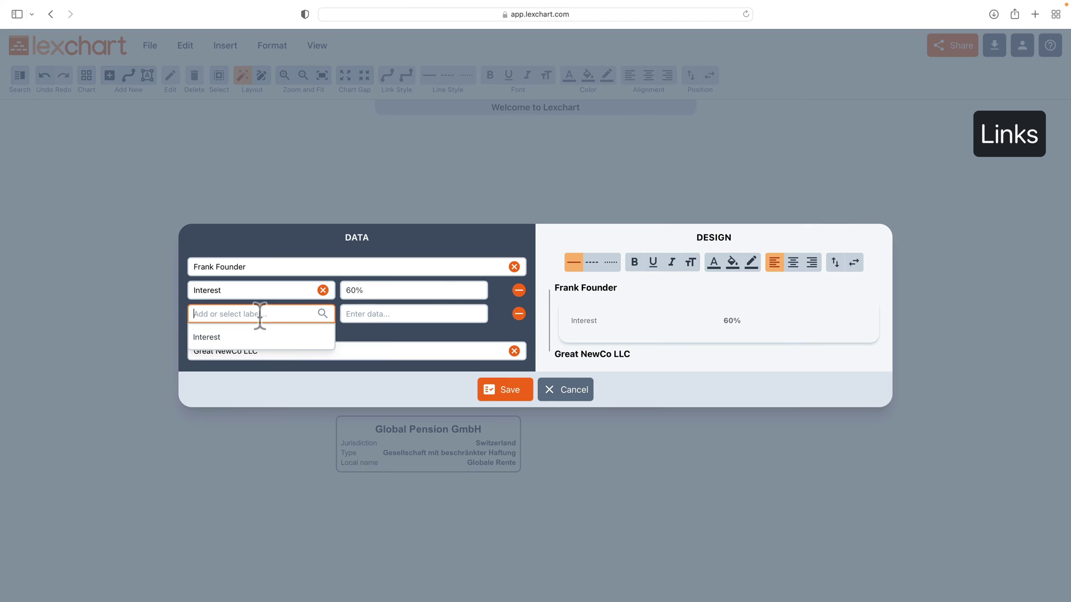
click(358, 314)
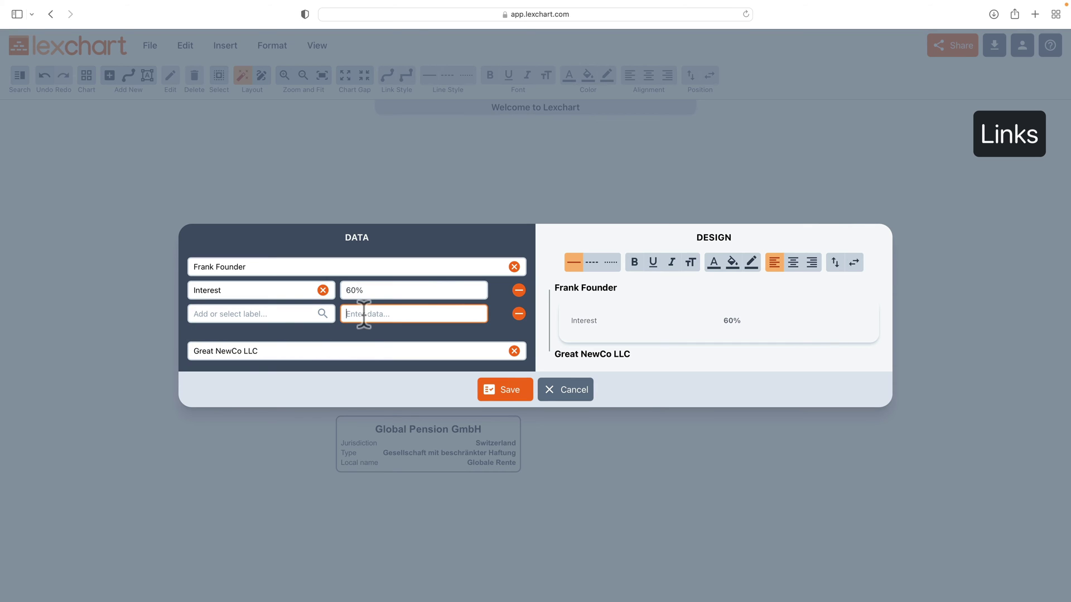
click(508, 402)
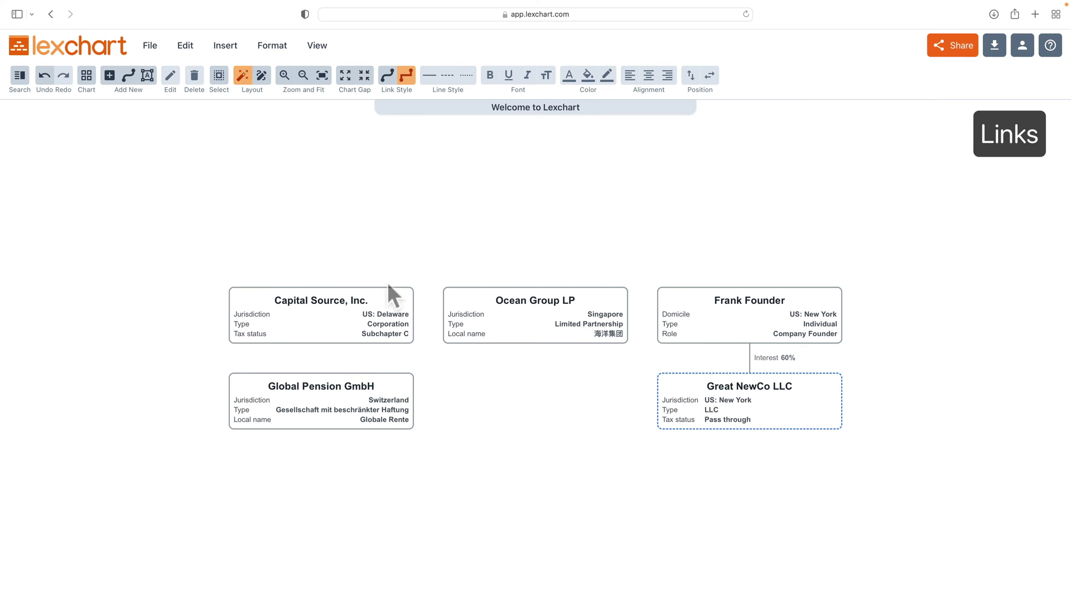
Open the Chart links panel from the toolbar
click(86, 79)
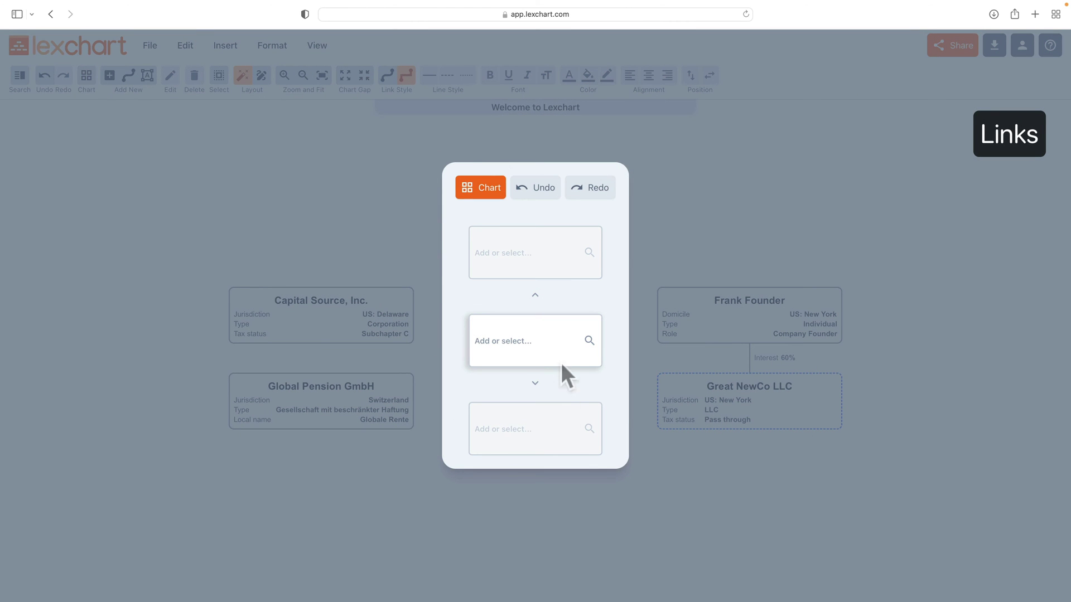
Make Capital Source, Inc. the focal entity, with parents Global Pension GmbH and Ocean Group LP
click(501, 340)
click(513, 381)
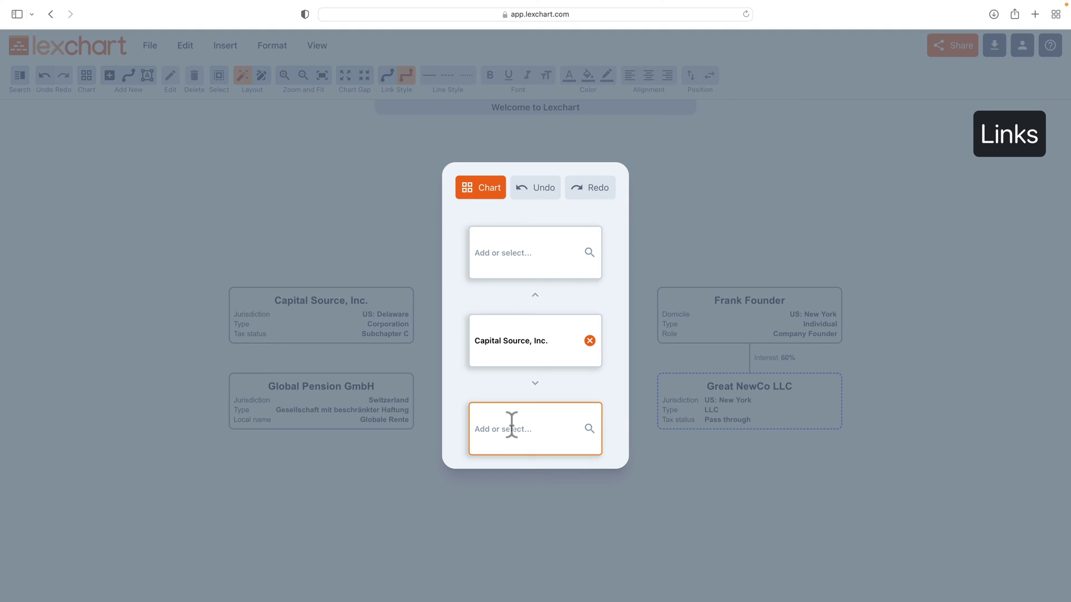
click(508, 244)
click(511, 313)
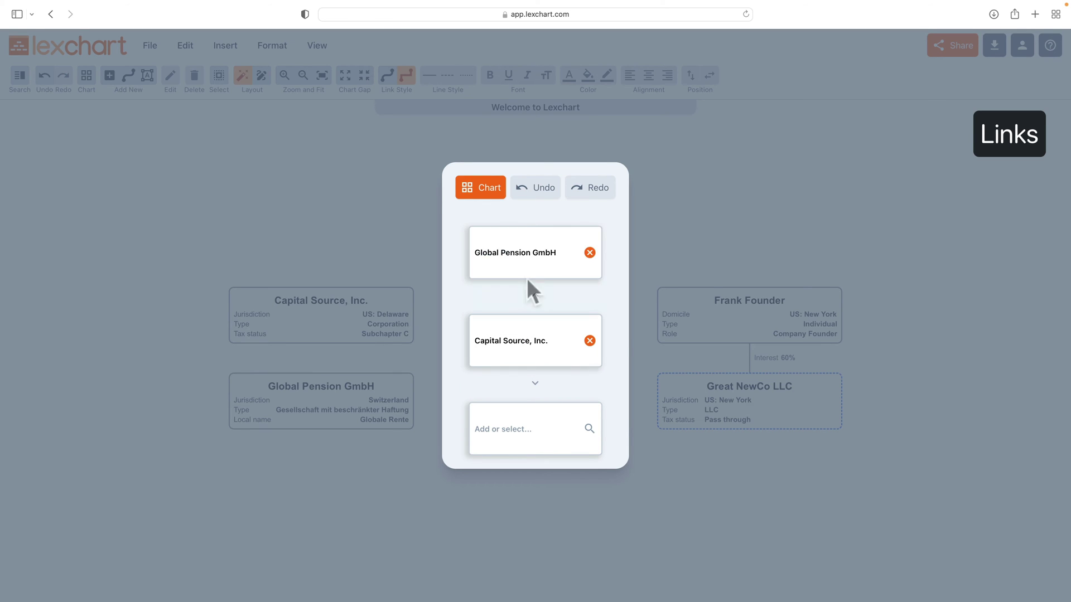
click(566, 249)
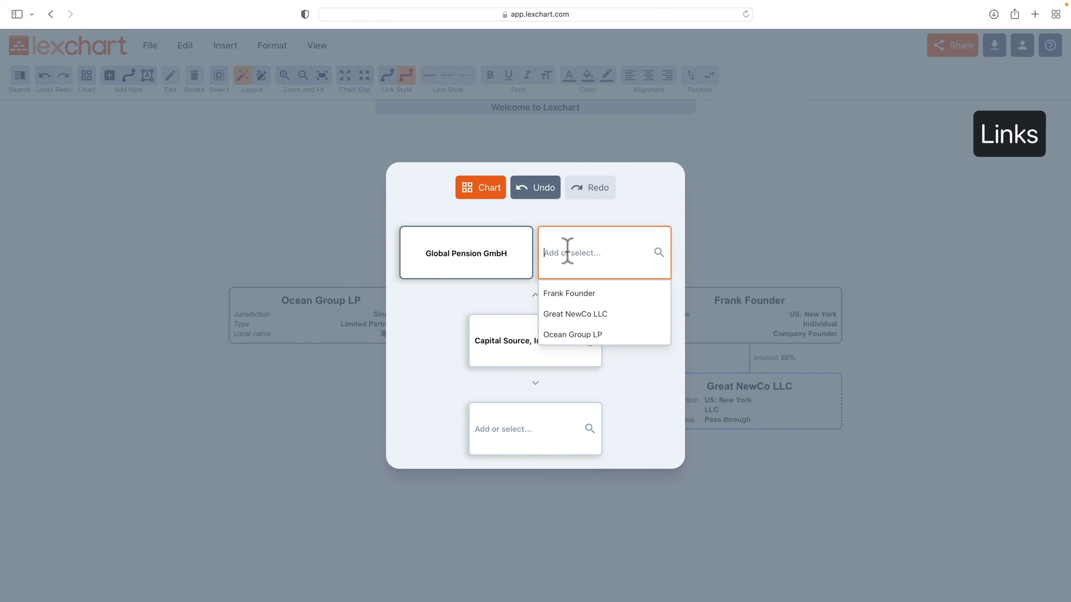
click(569, 335)
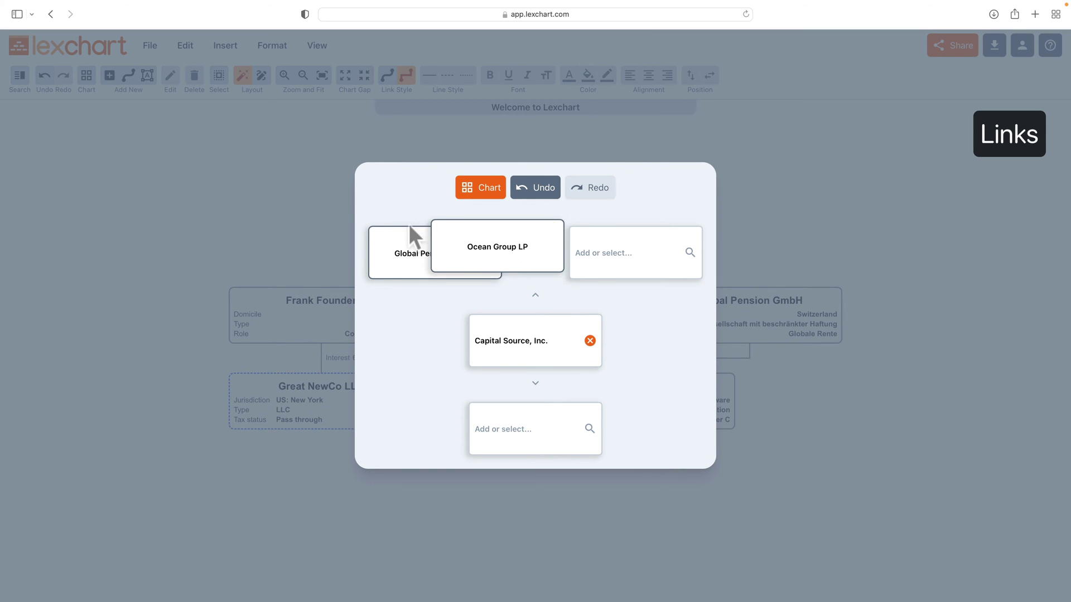
mouse_move(407, 225)
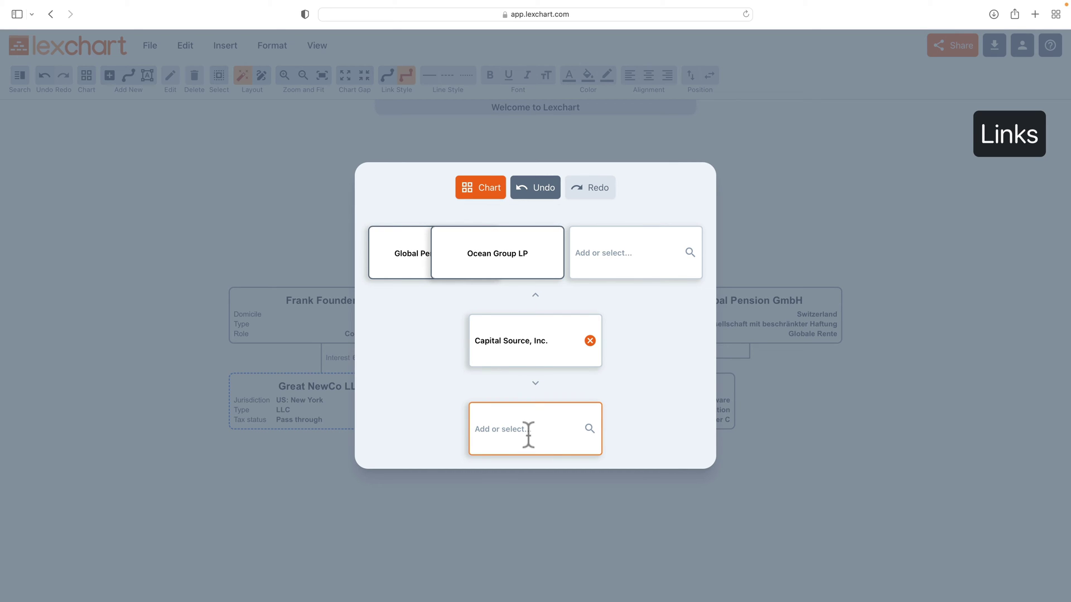
Return to the chart, widen the chart gap, and select the Capital Source, Inc. box
click(472, 179)
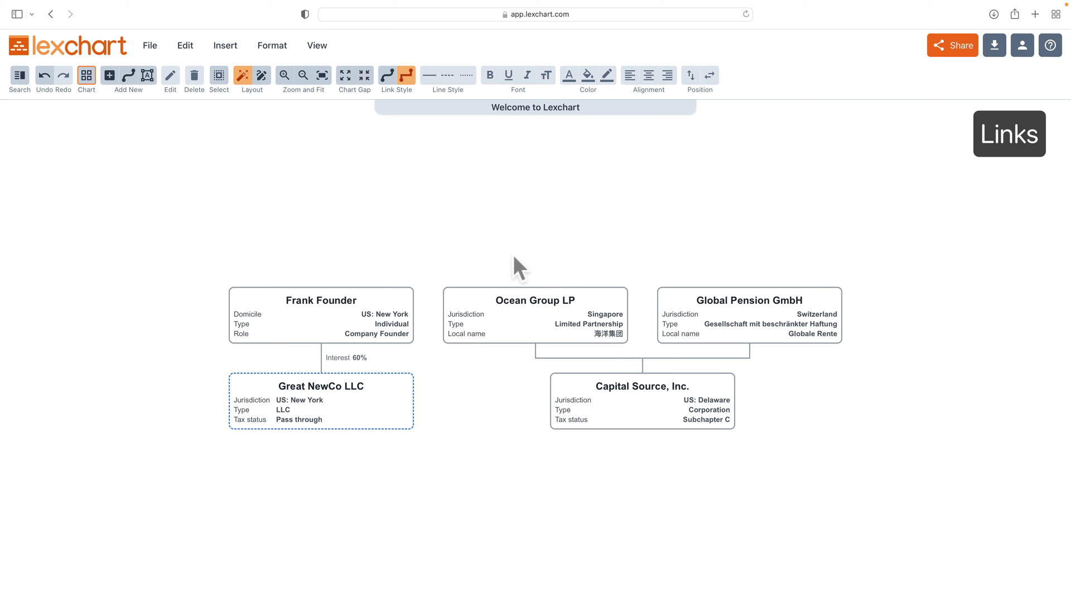
click(345, 77)
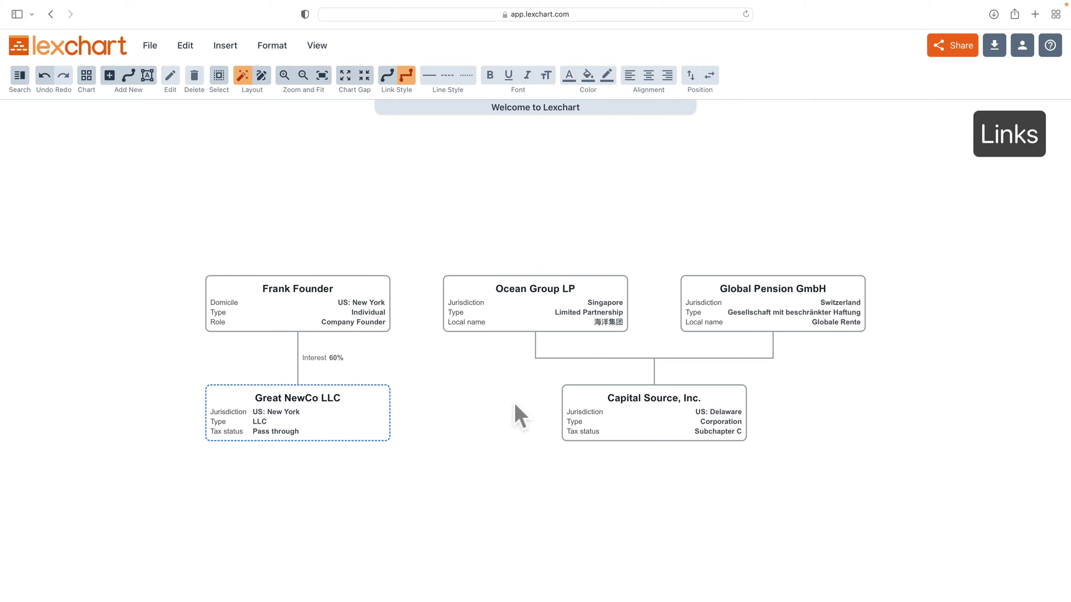
click(595, 411)
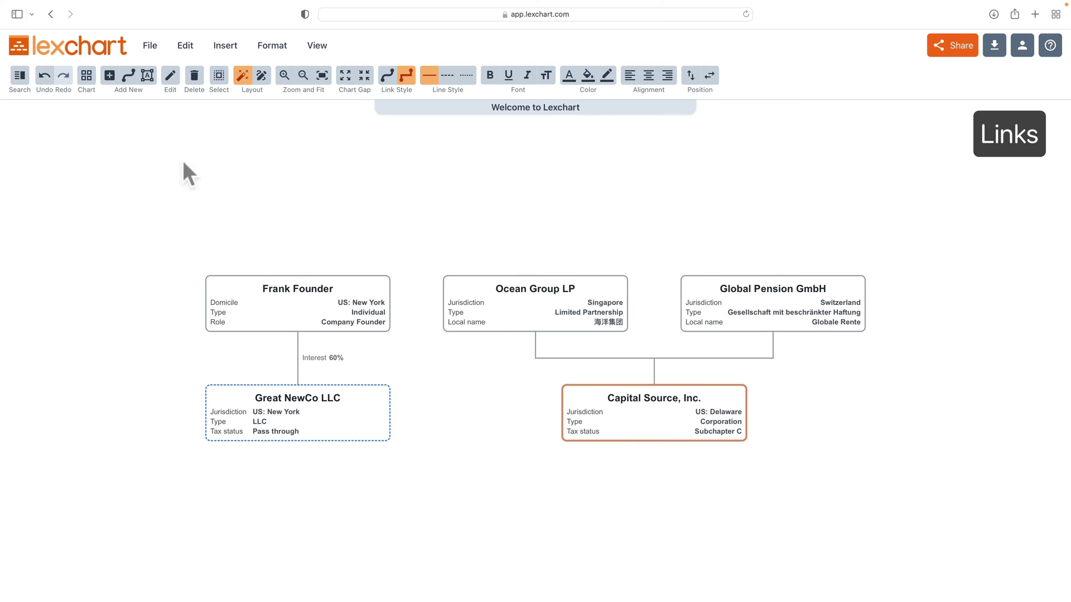
Add Great NewCo LLC as a child of Capital Source, Inc. in the links editor
click(86, 77)
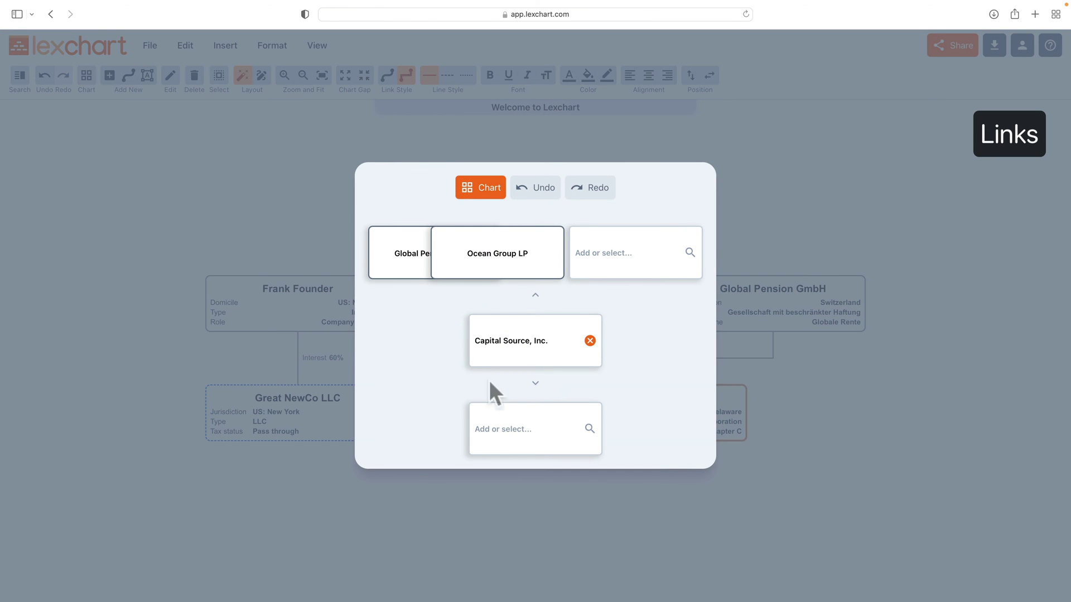
click(519, 426)
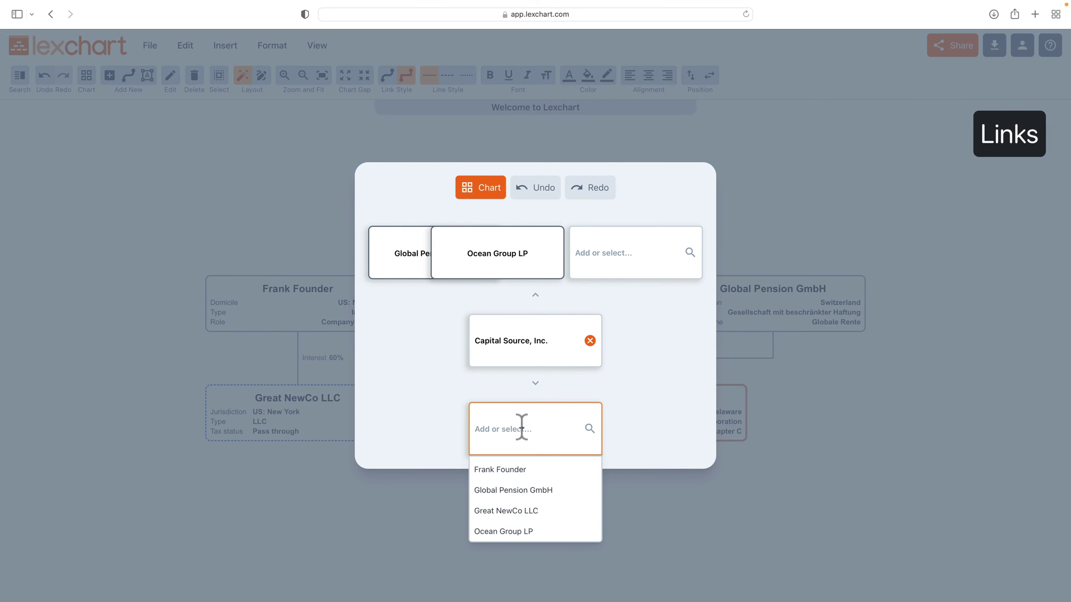
click(527, 511)
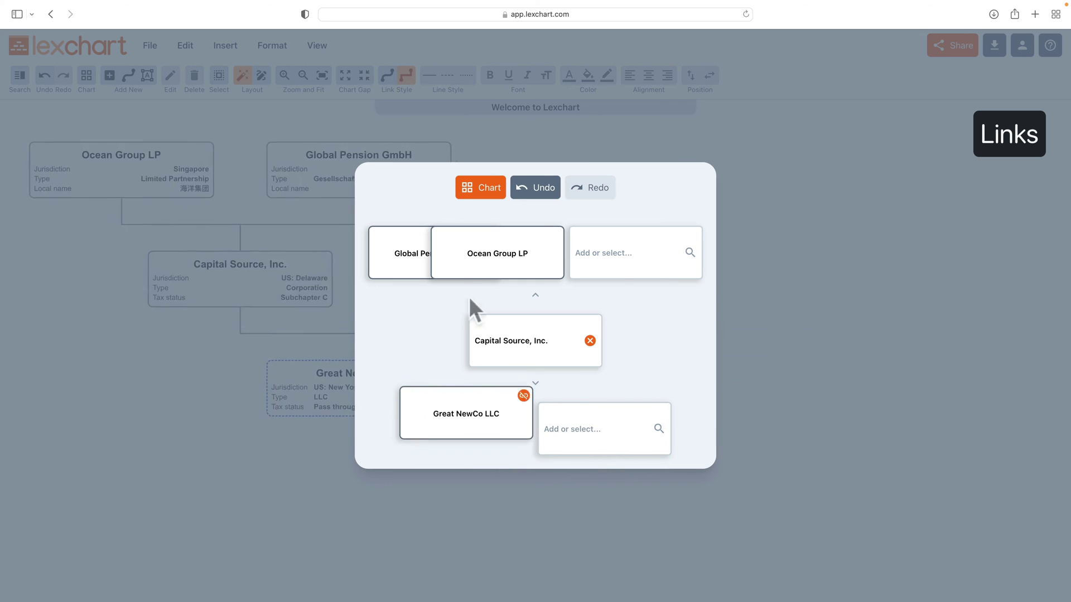
click(474, 189)
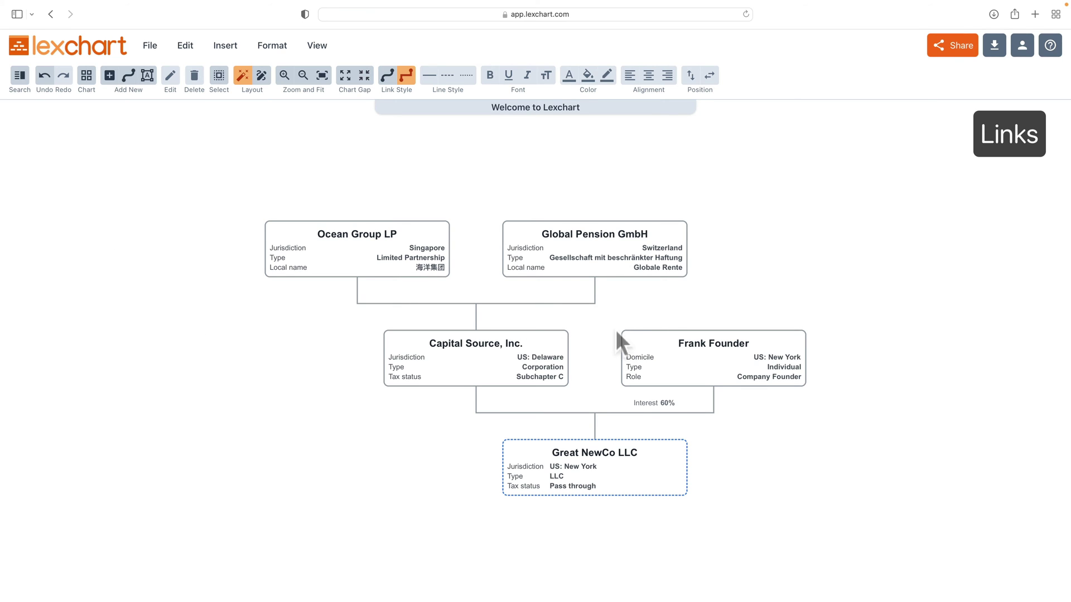
Give the Capital Source–Great NewCo LLC link an Interest label of 40% and save
click(490, 413)
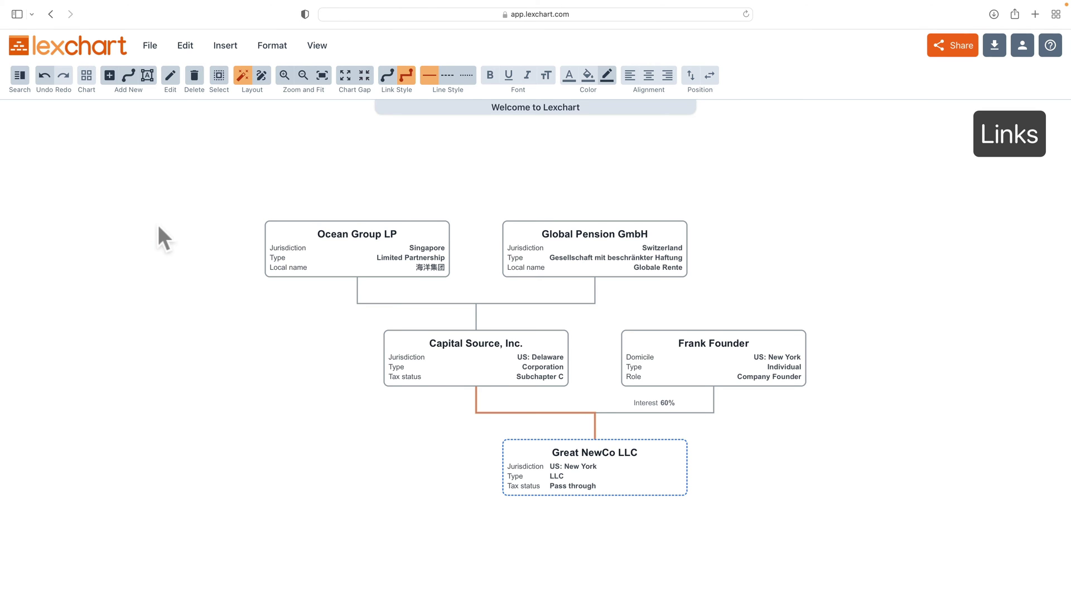
click(170, 78)
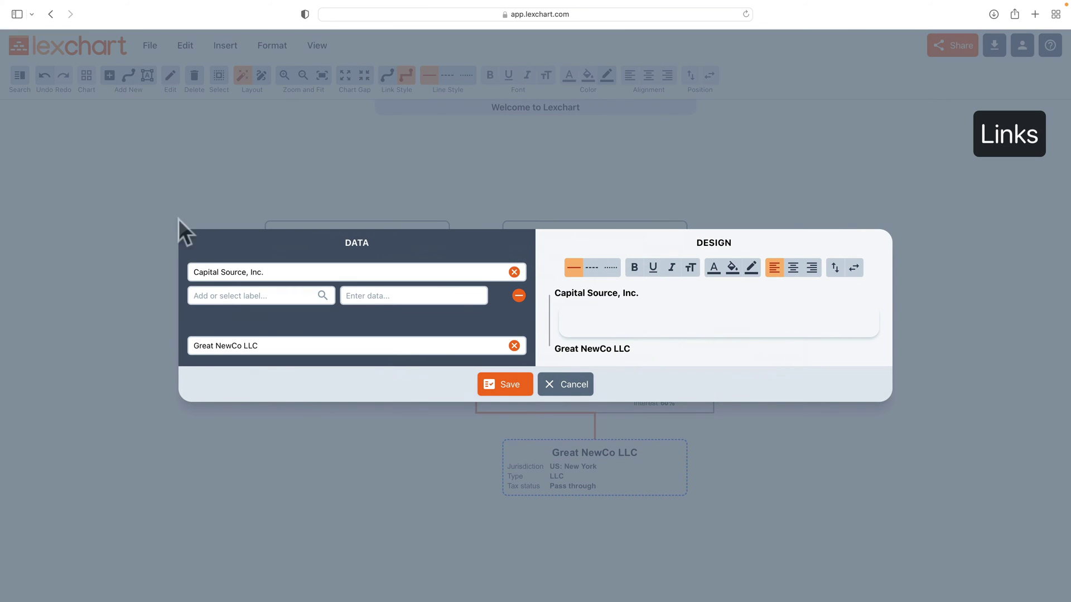
click(221, 296)
click(219, 323)
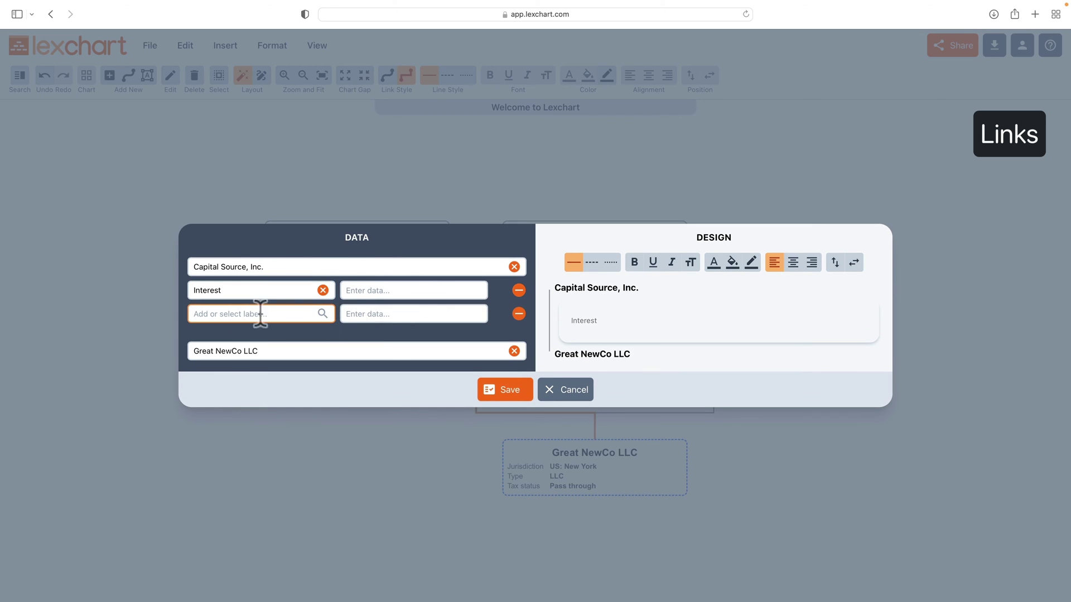
click(378, 290)
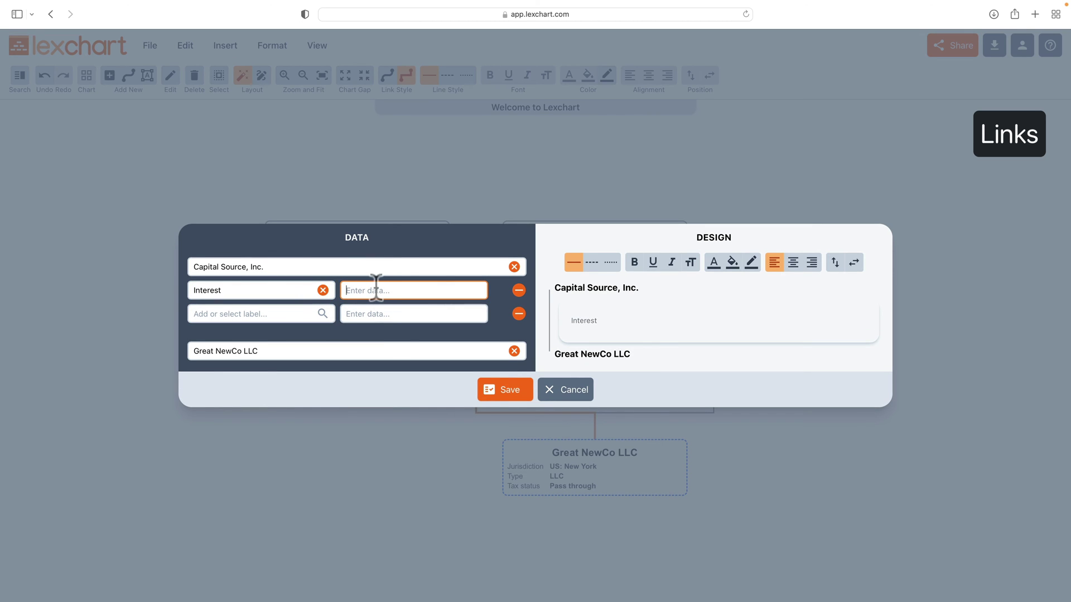
text(40%)
key(Tab)
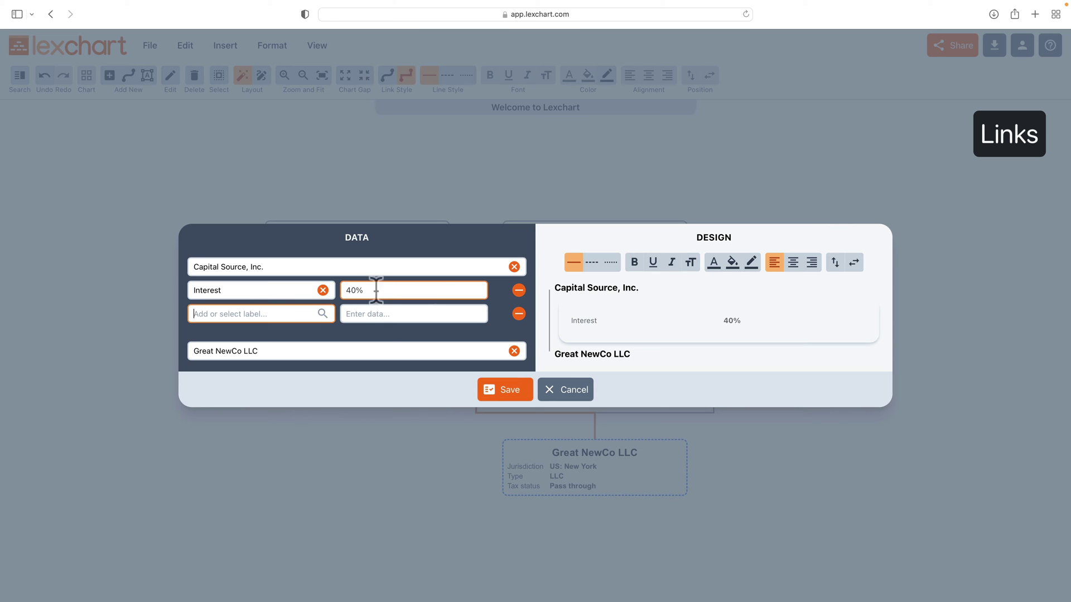
click(510, 389)
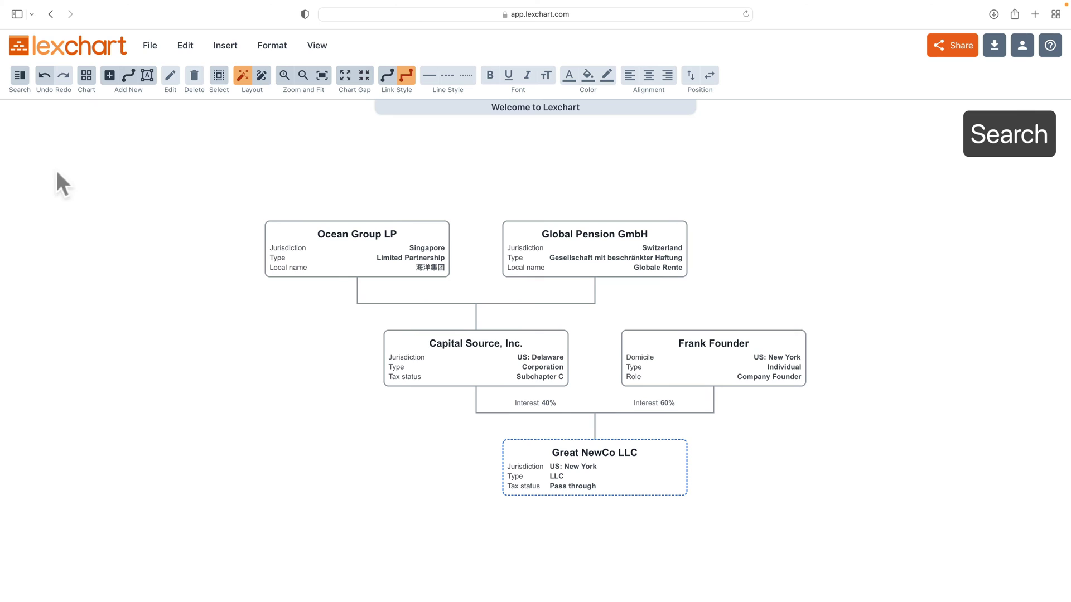
Open Search, review the two links into Great NewCo LLC, then return to the Cards list
click(20, 77)
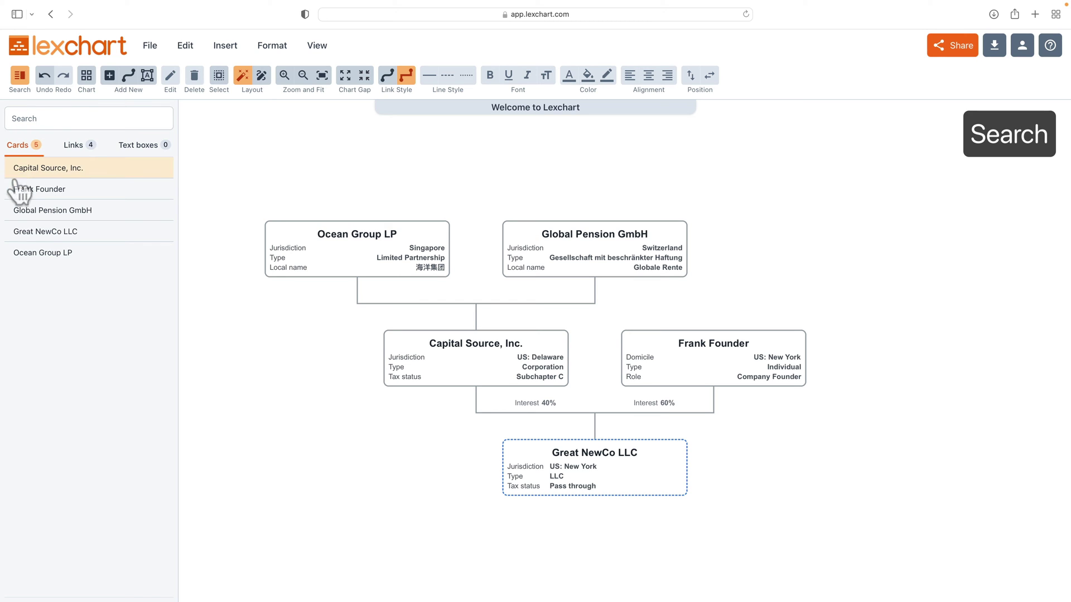
click(72, 145)
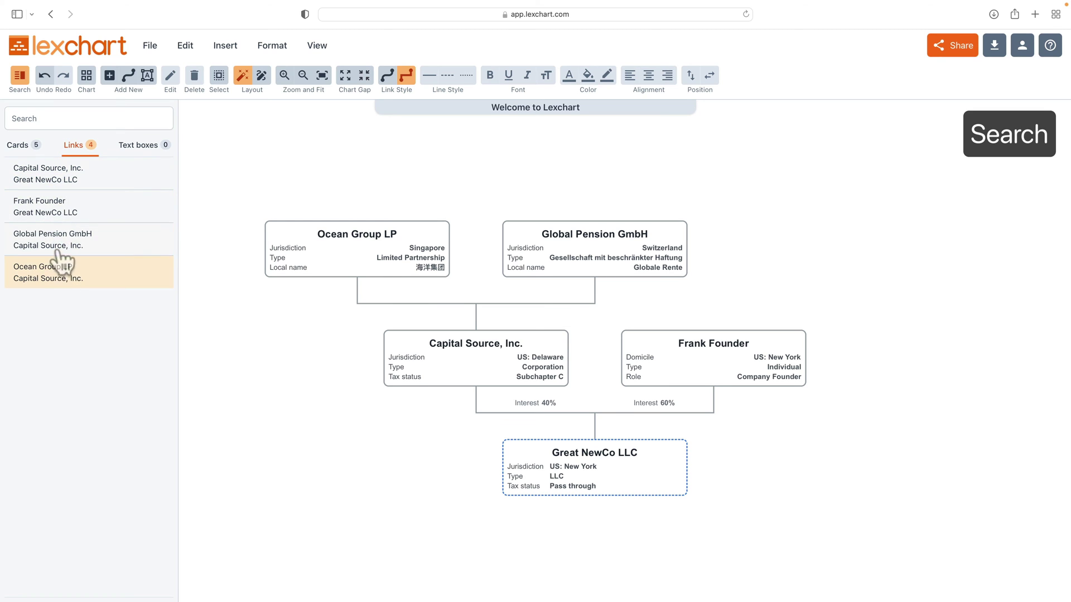
click(82, 179)
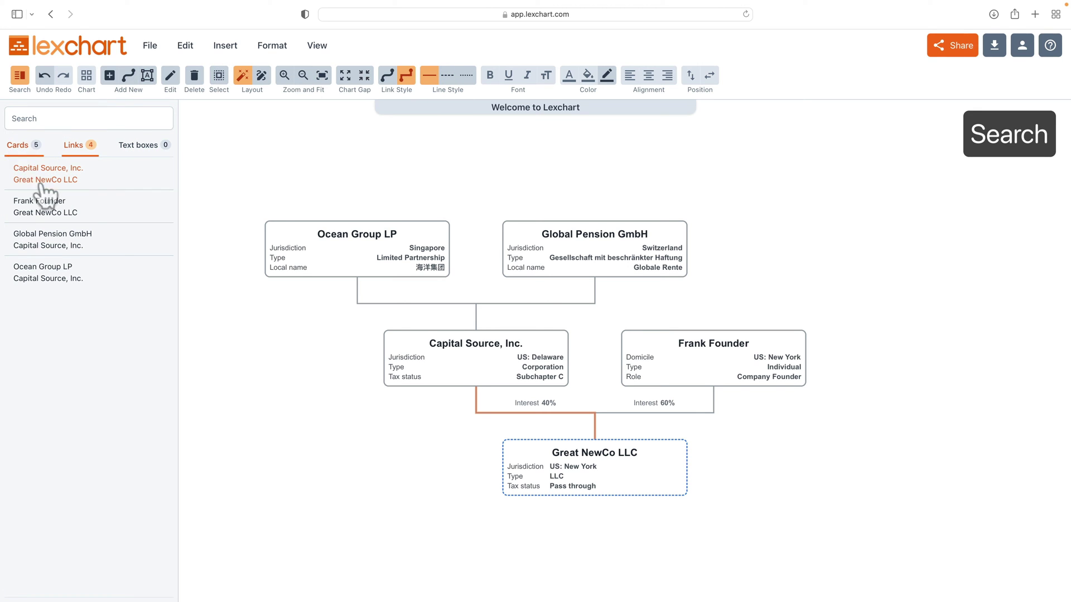
click(93, 215)
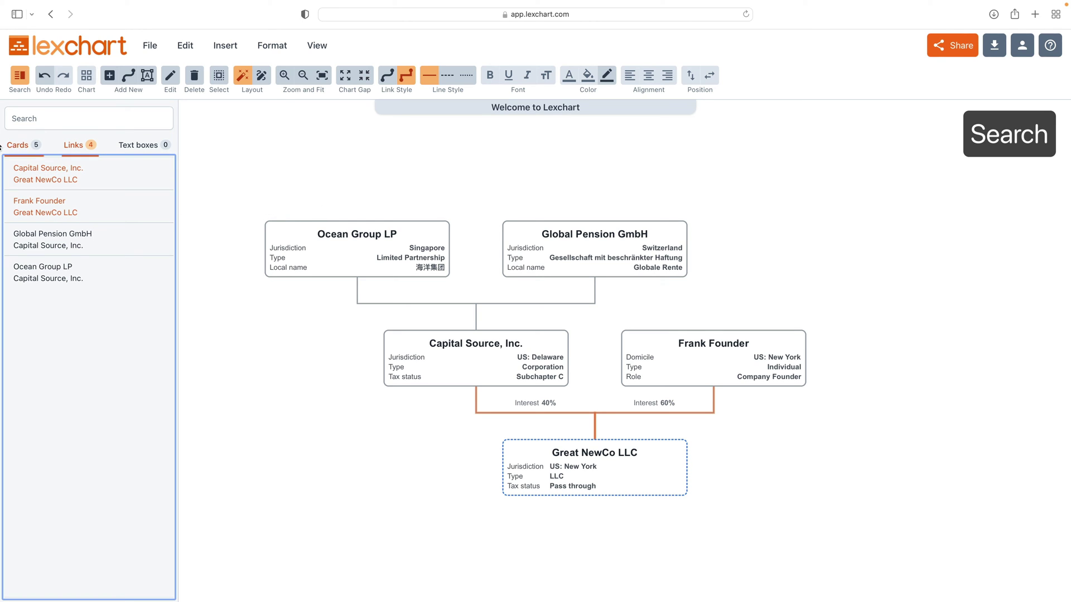
click(16, 146)
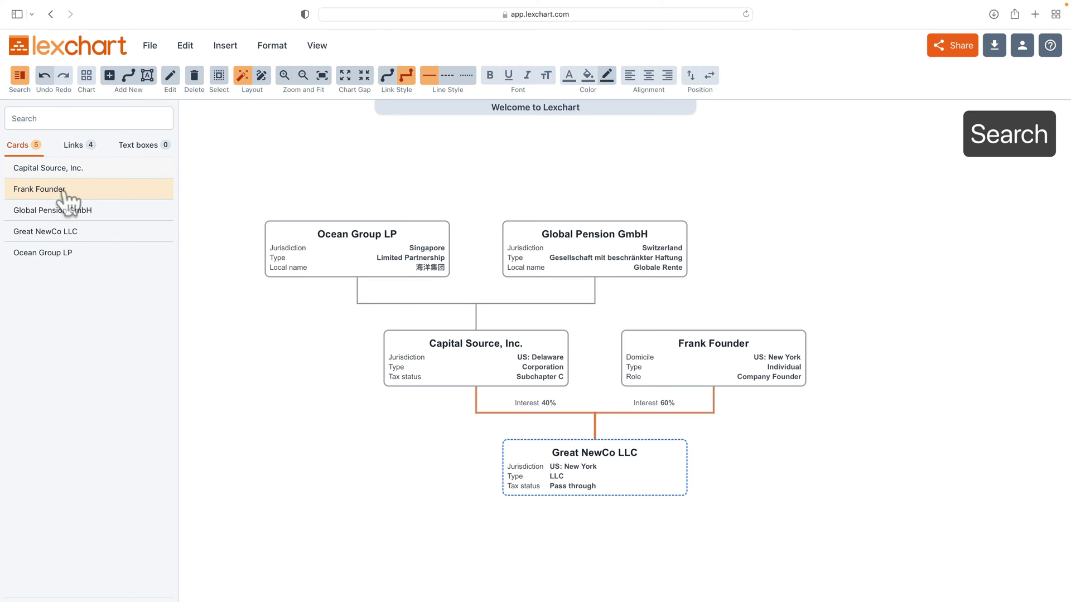
click(56, 118)
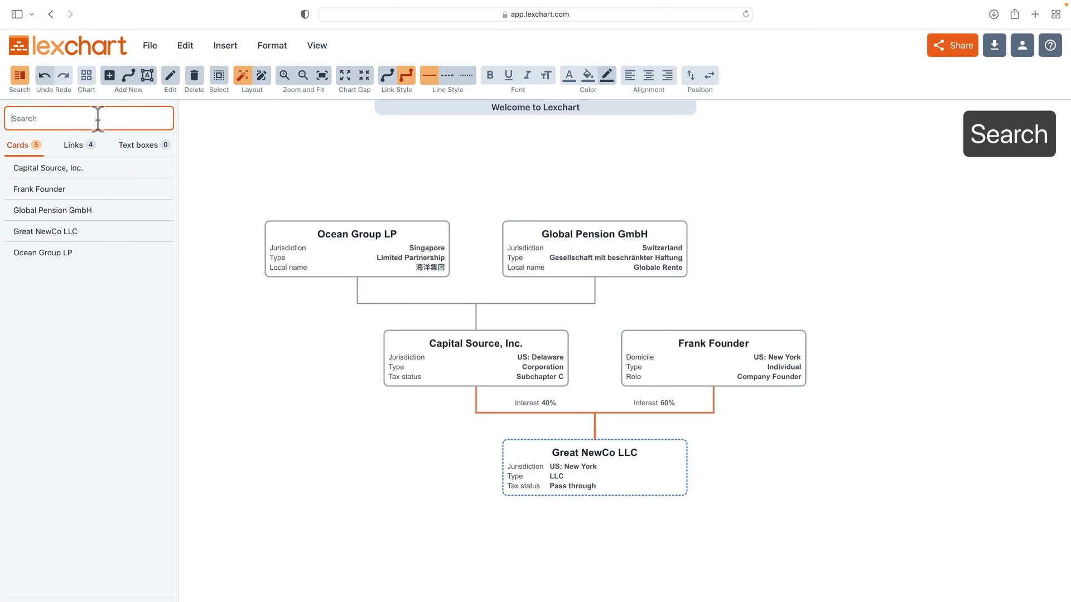
click(266, 136)
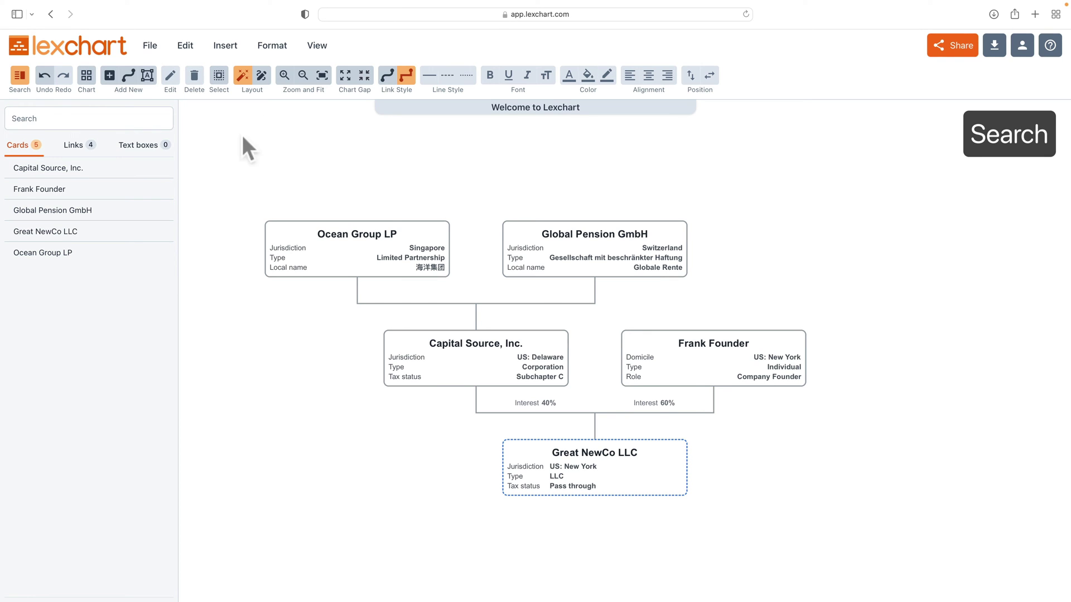
Close the Search panel and select the Great NewCo LLC box
click(20, 76)
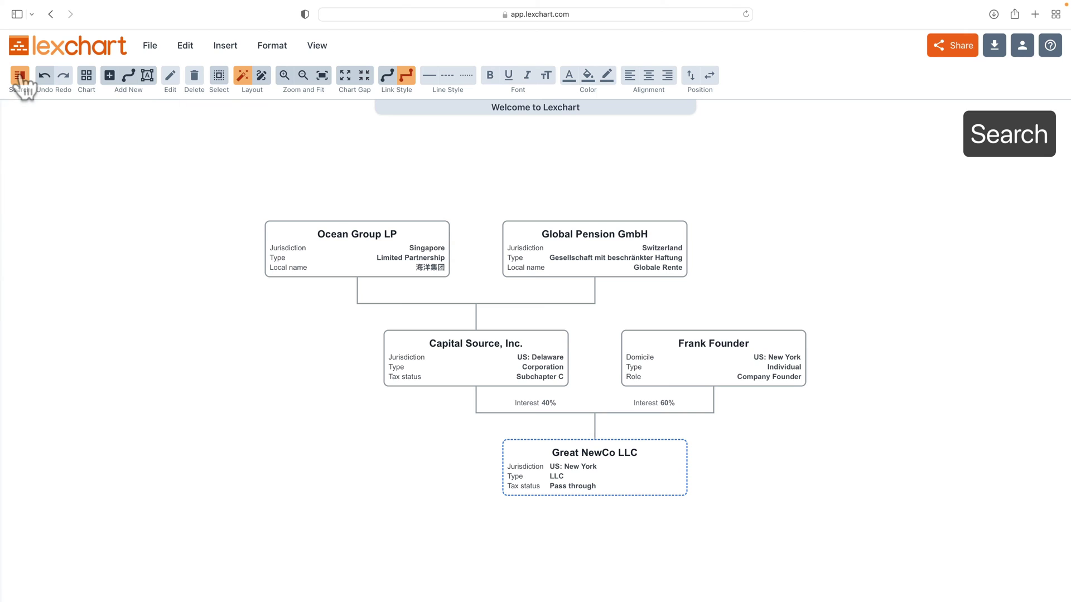
click(20, 77)
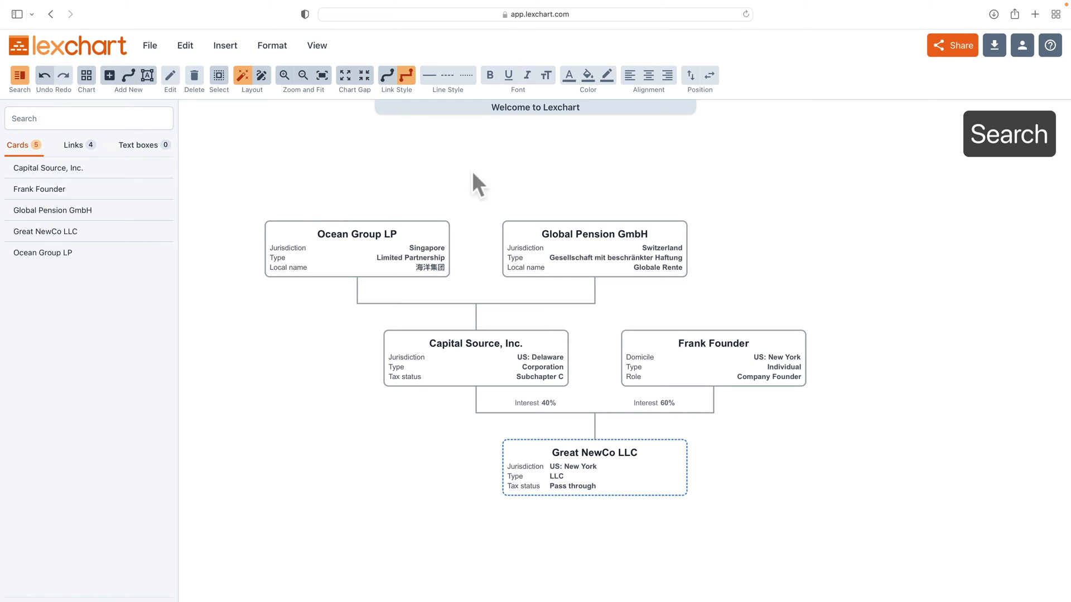
click(20, 76)
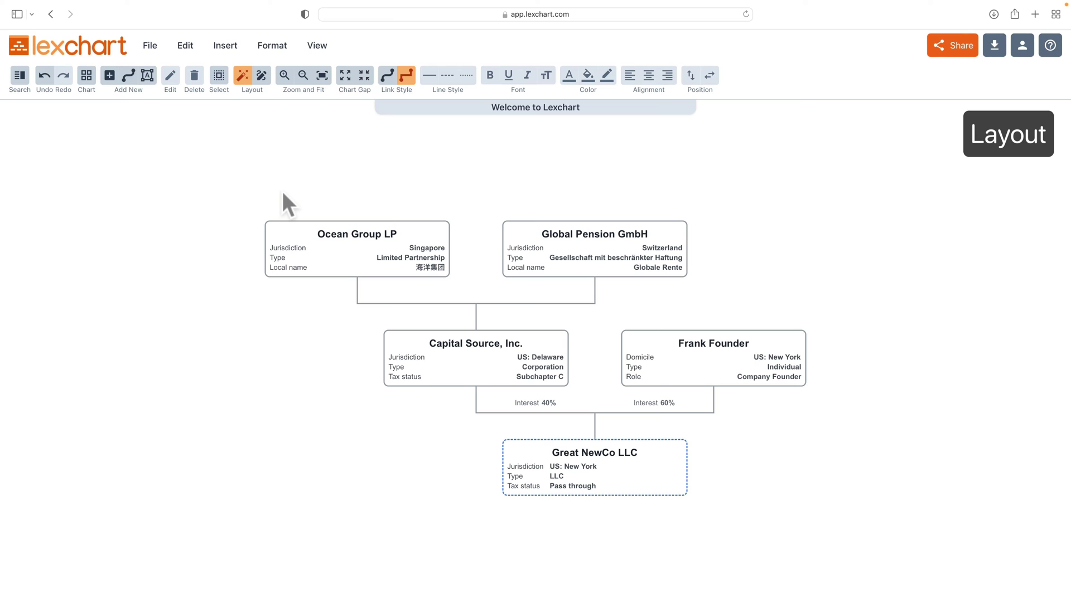
double_click(249, 91)
click(552, 456)
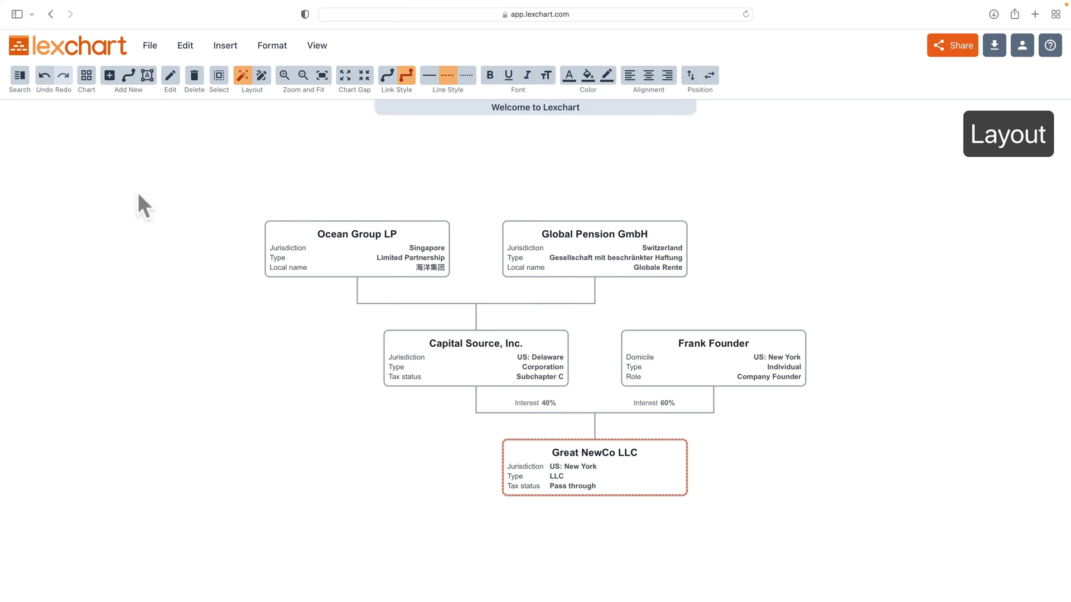
In the links editor, make Great NewCo LLC a direct subsidiary of Ocean Group LP
click(84, 83)
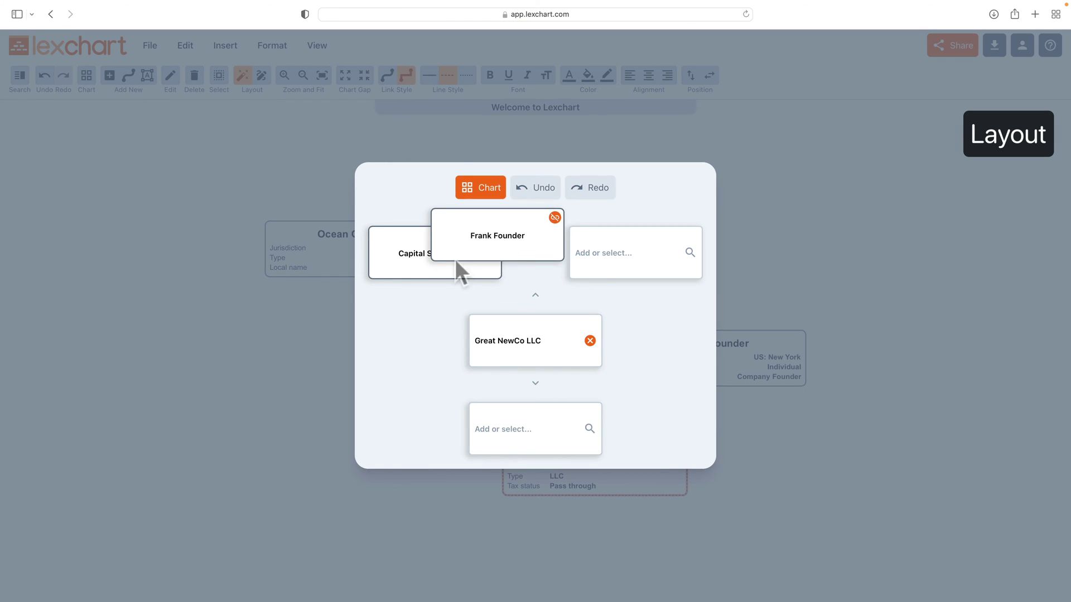
click(415, 235)
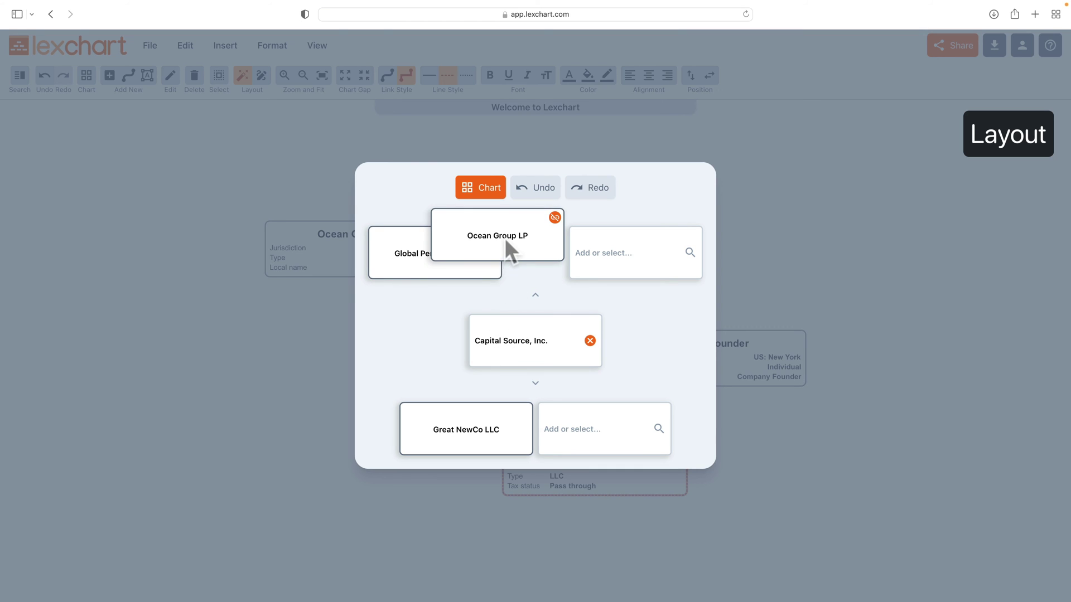
mouse_move(358, 237)
mouse_move(536, 231)
click(519, 229)
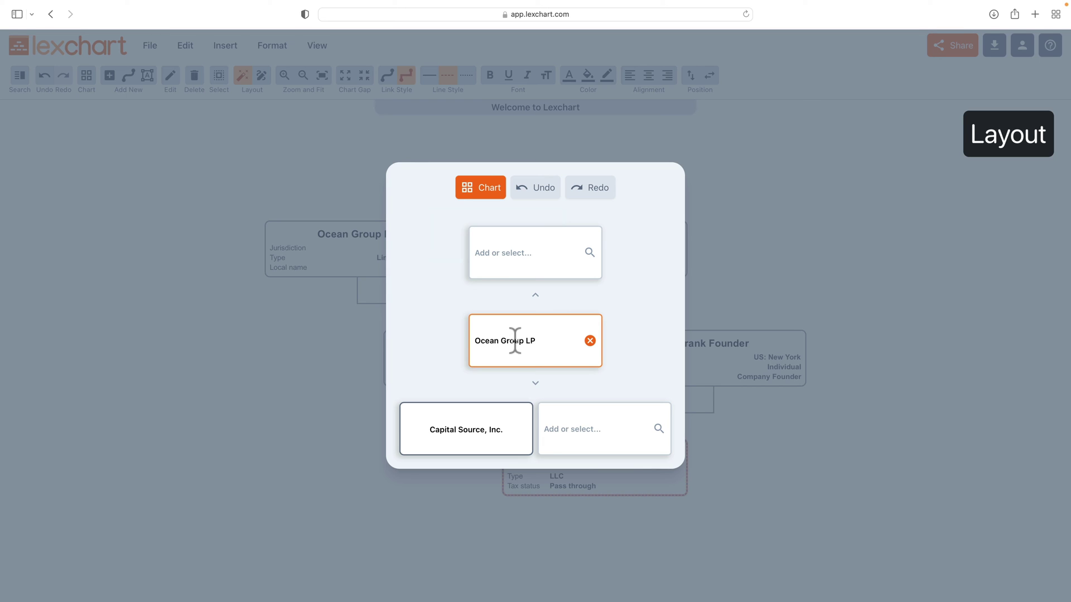
mouse_move(471, 419)
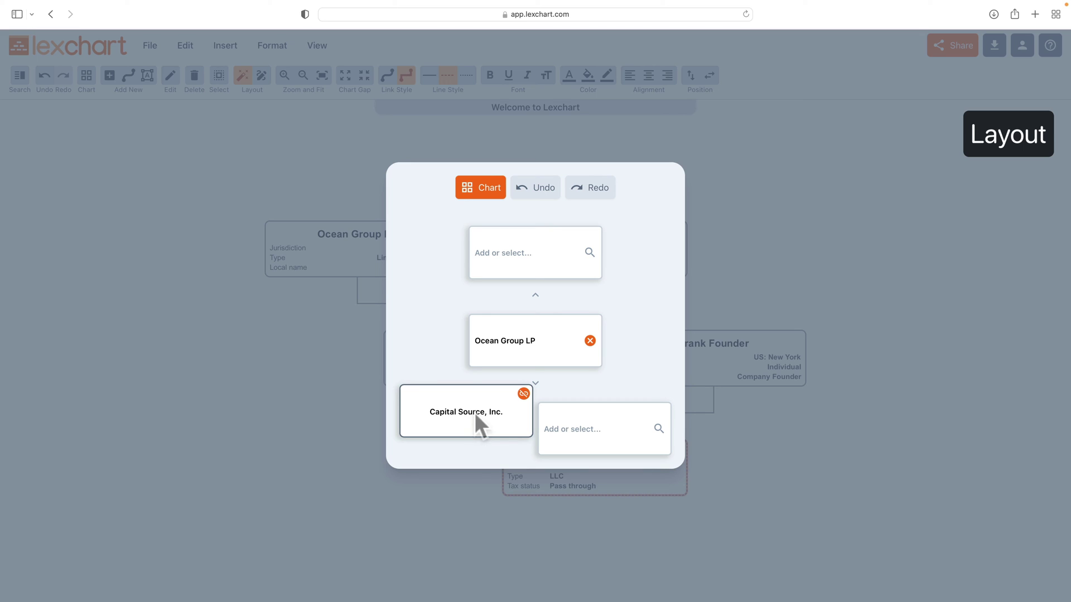
click(572, 425)
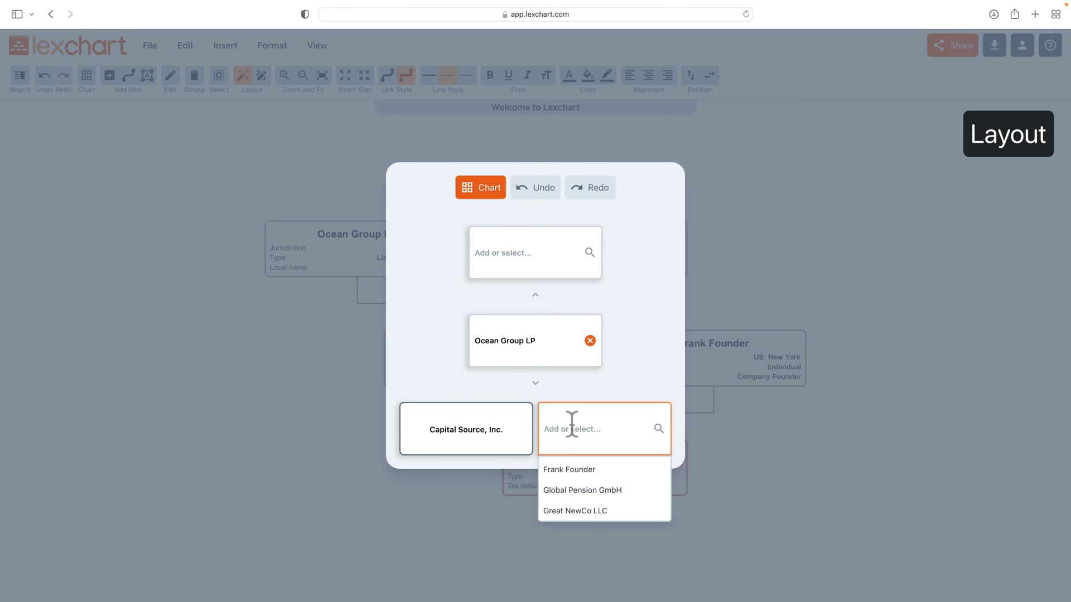
click(580, 512)
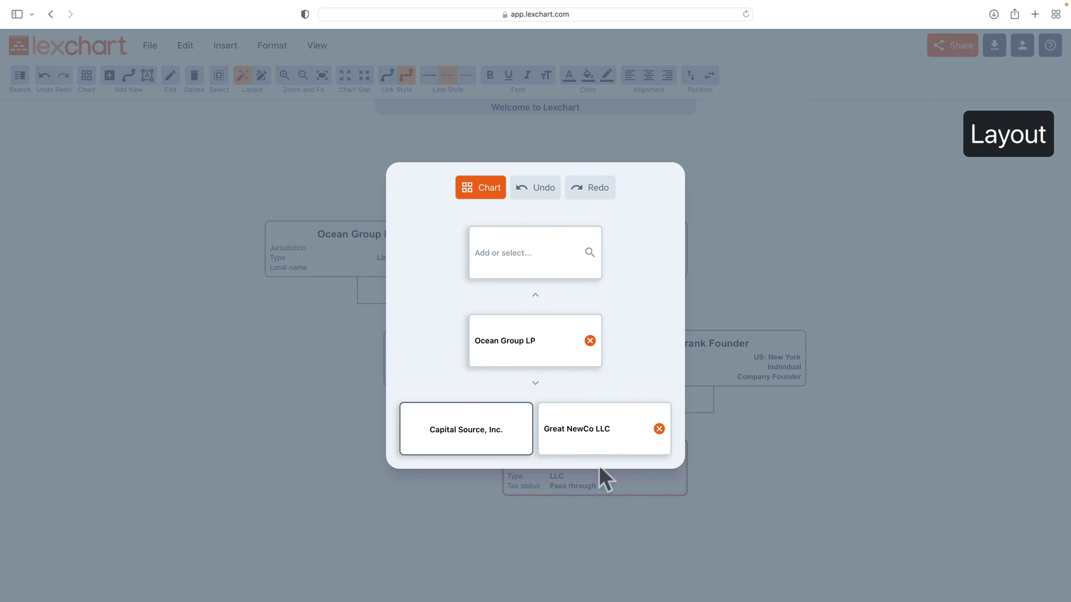
click(481, 193)
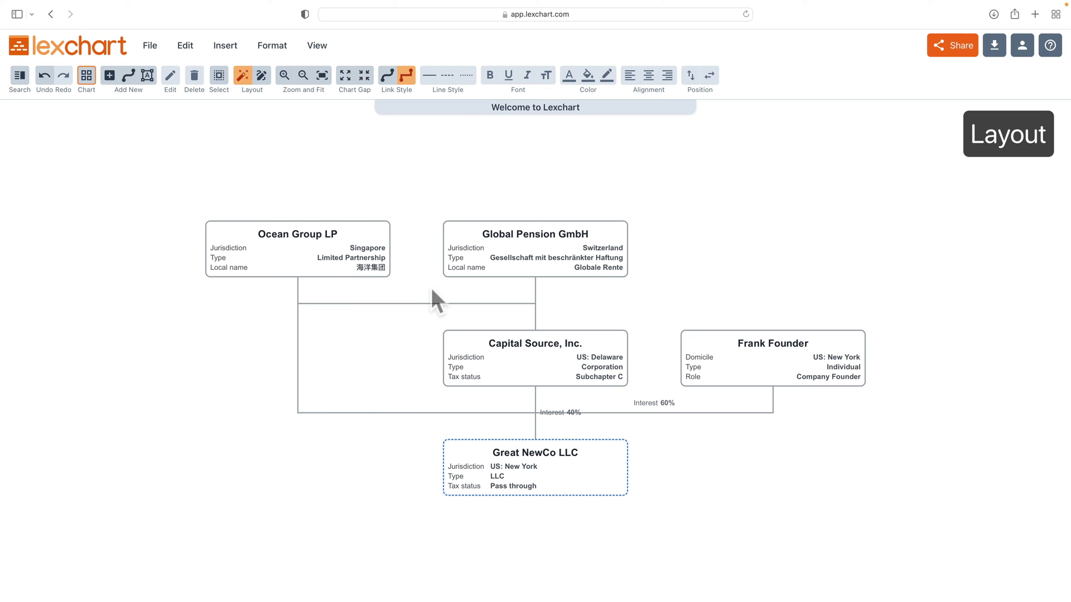
click(387, 76)
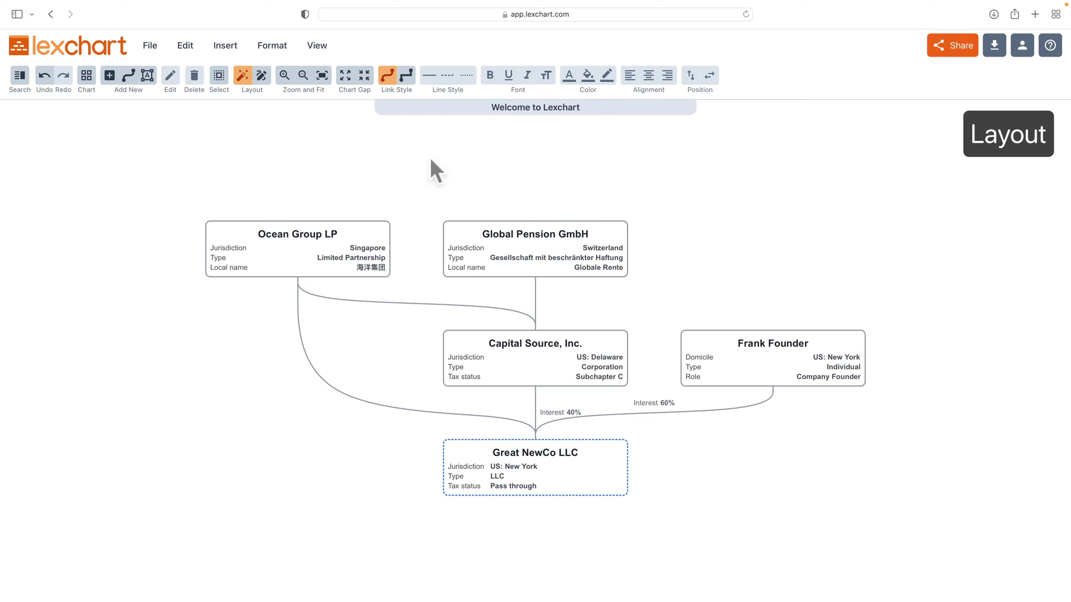
click(406, 77)
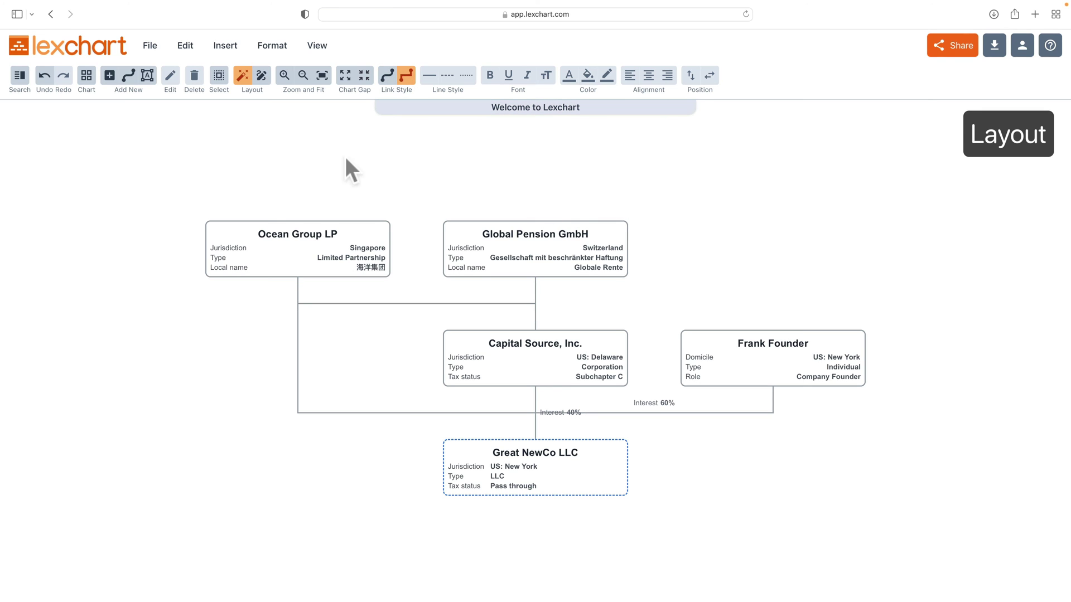
Switch to manual layout and lift the Interest 40% label just below Capital Source
click(262, 76)
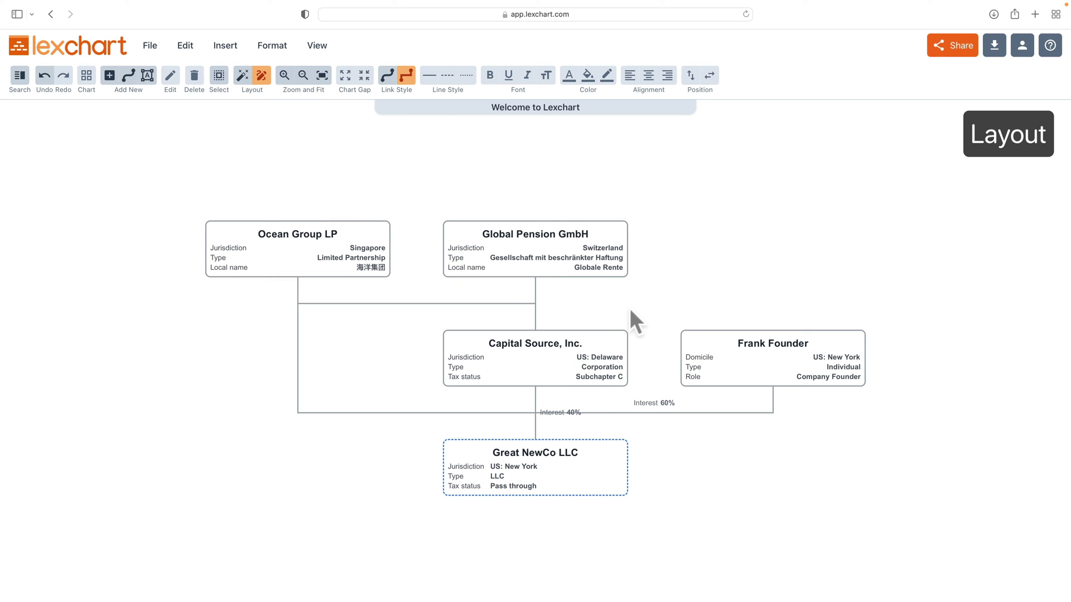
click(558, 414)
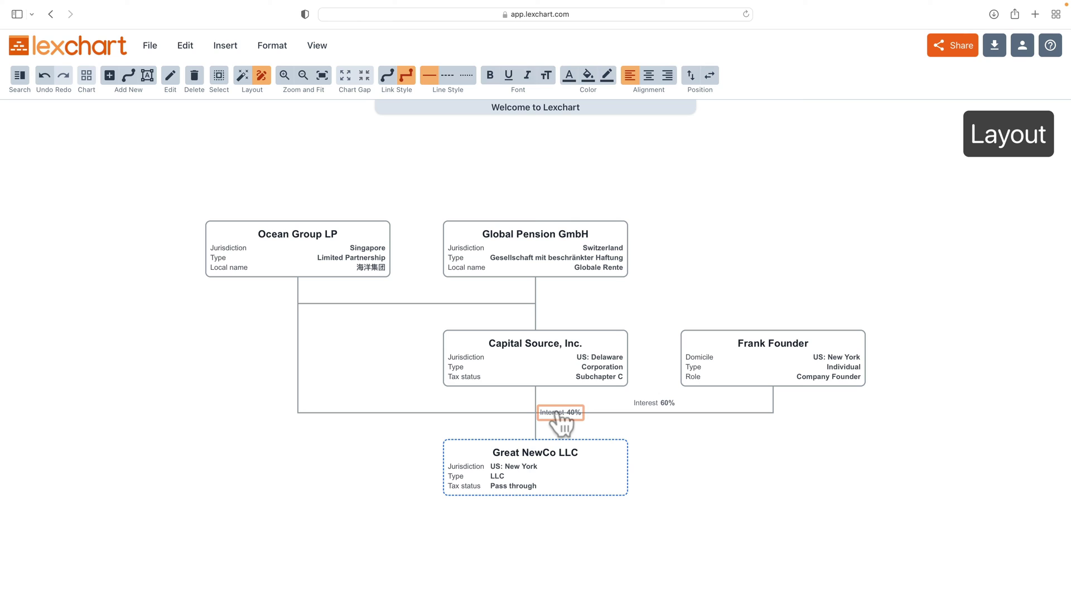
drag(558, 416, 558, 401)
click(678, 450)
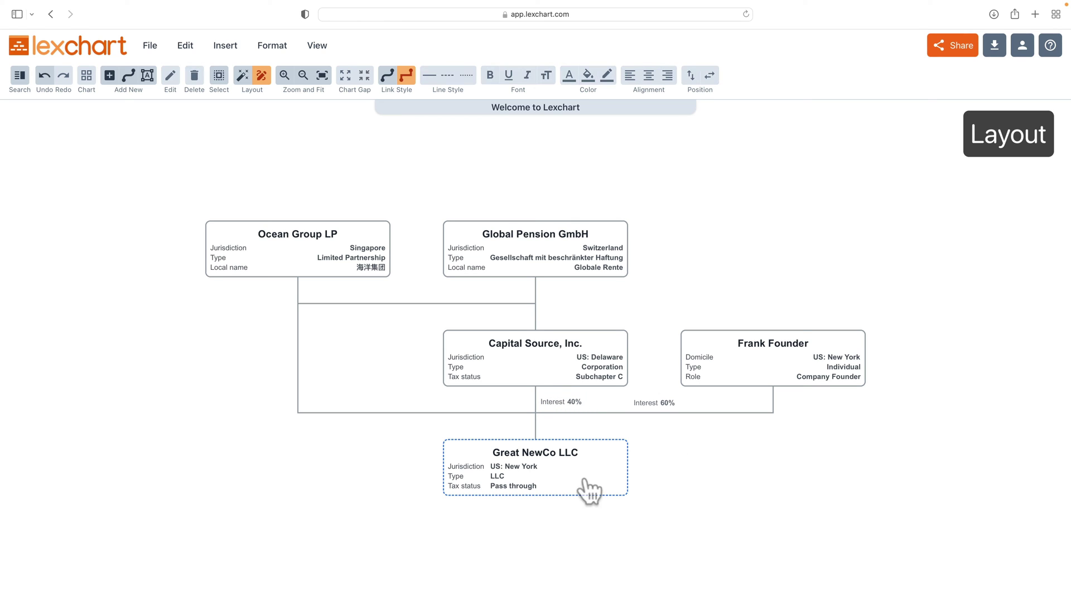
Move Ocean Group LP up-left and lower its direct link and Global Pension connector
click(329, 272)
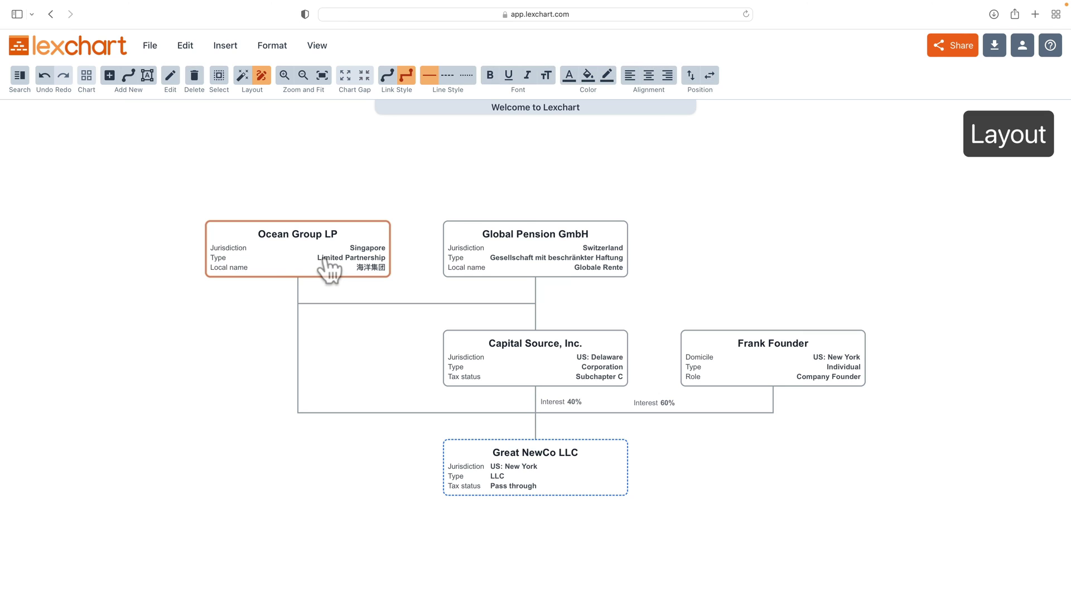
drag(329, 272, 253, 221)
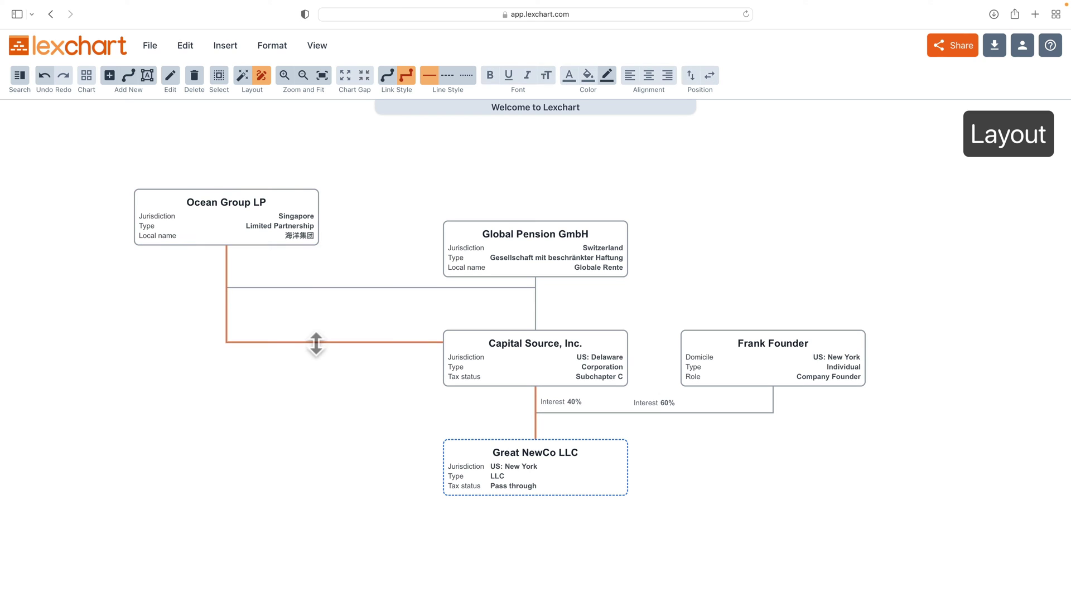
drag(313, 342, 317, 412)
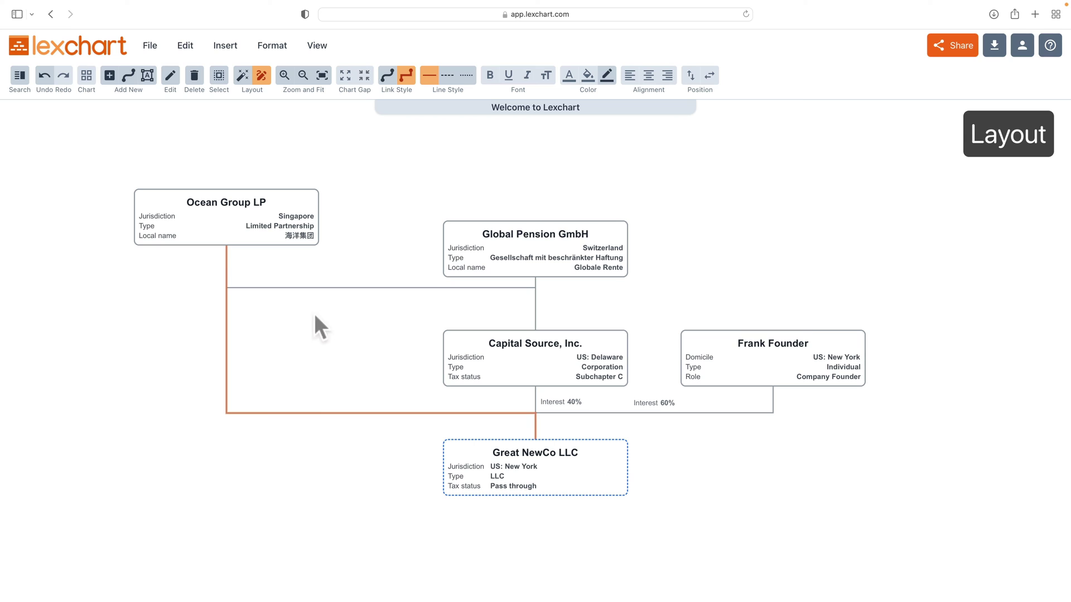
drag(319, 287, 323, 301)
click(389, 174)
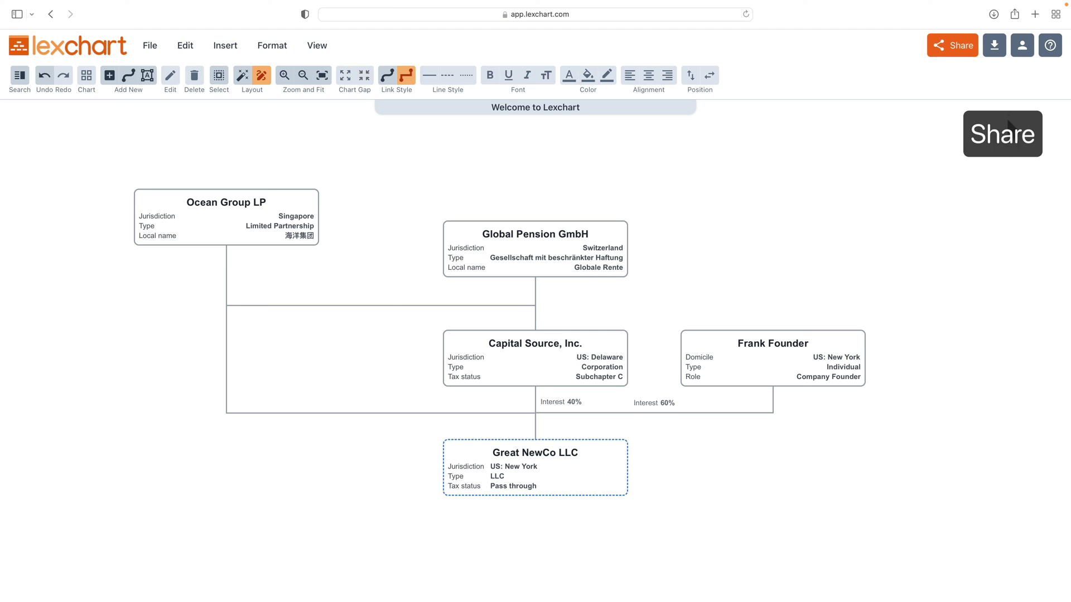
click(995, 50)
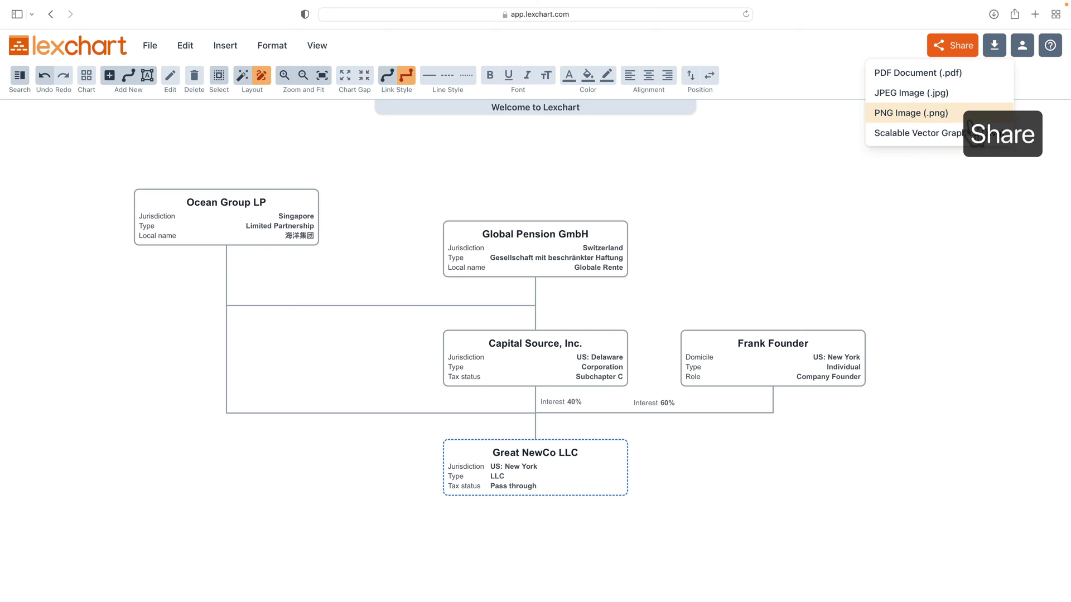
click(947, 199)
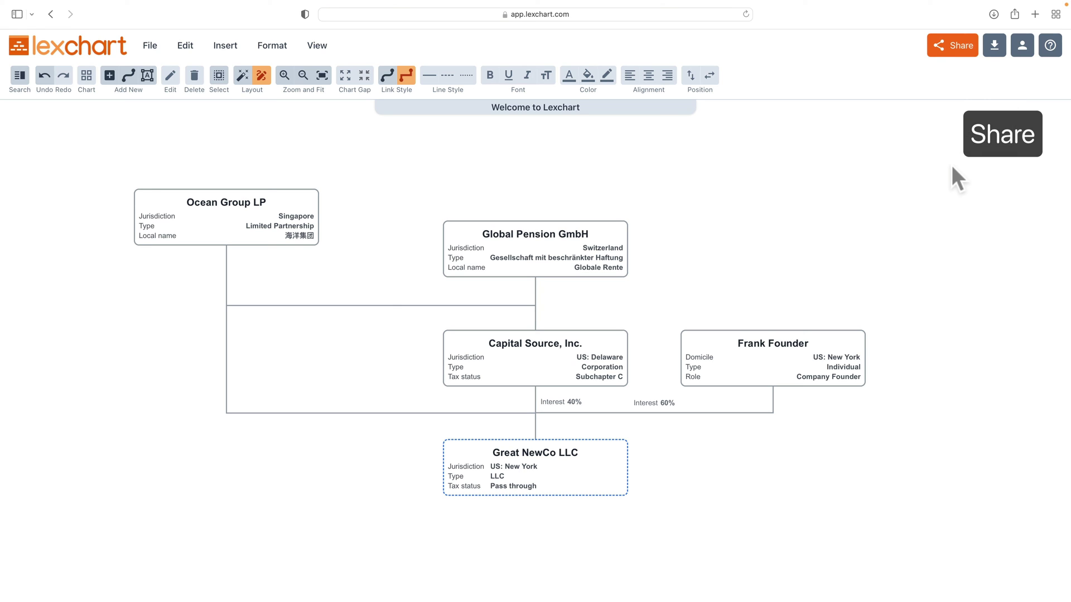
Share the chart with The Lexchart Team with Viewer access and save
click(955, 52)
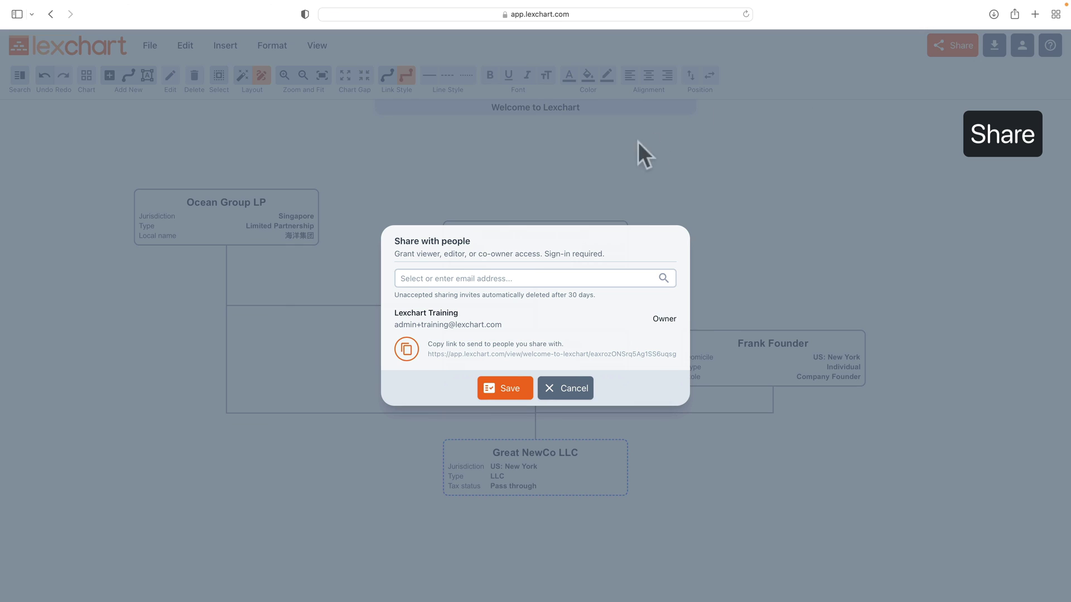
click(518, 277)
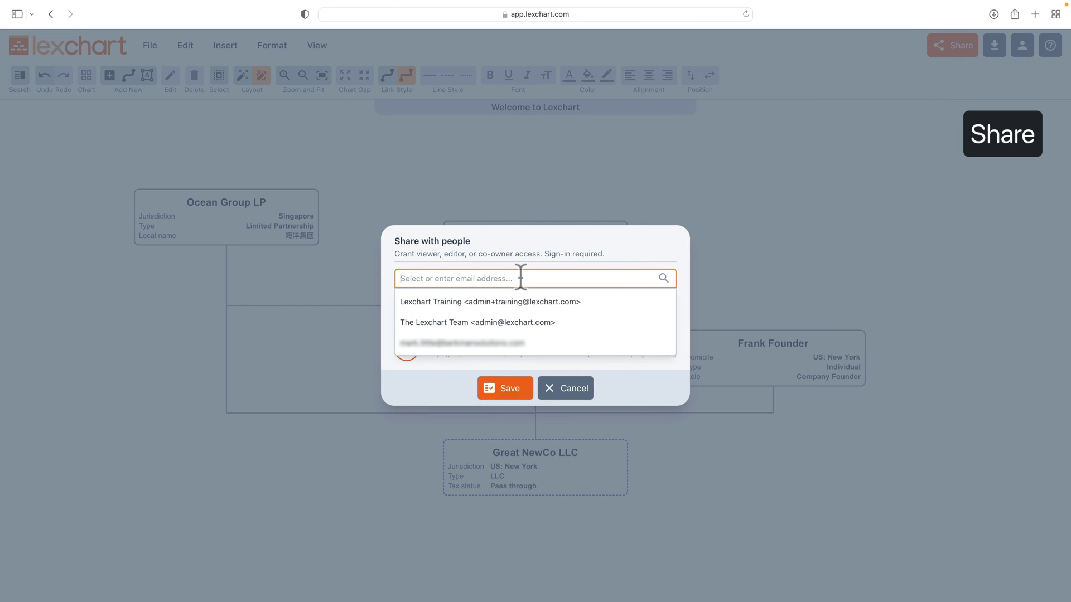
click(506, 326)
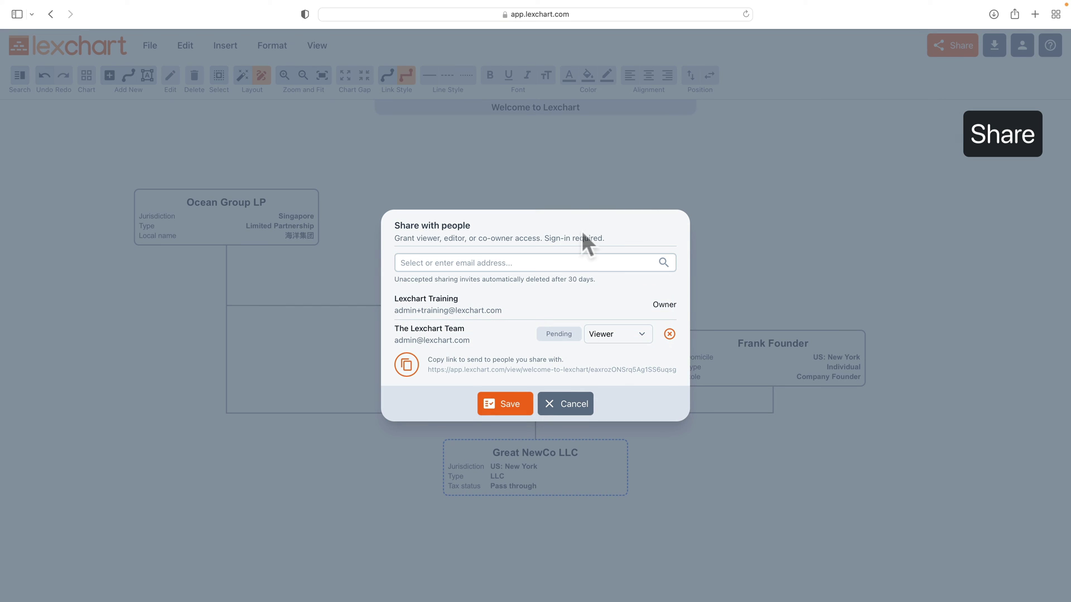
click(634, 334)
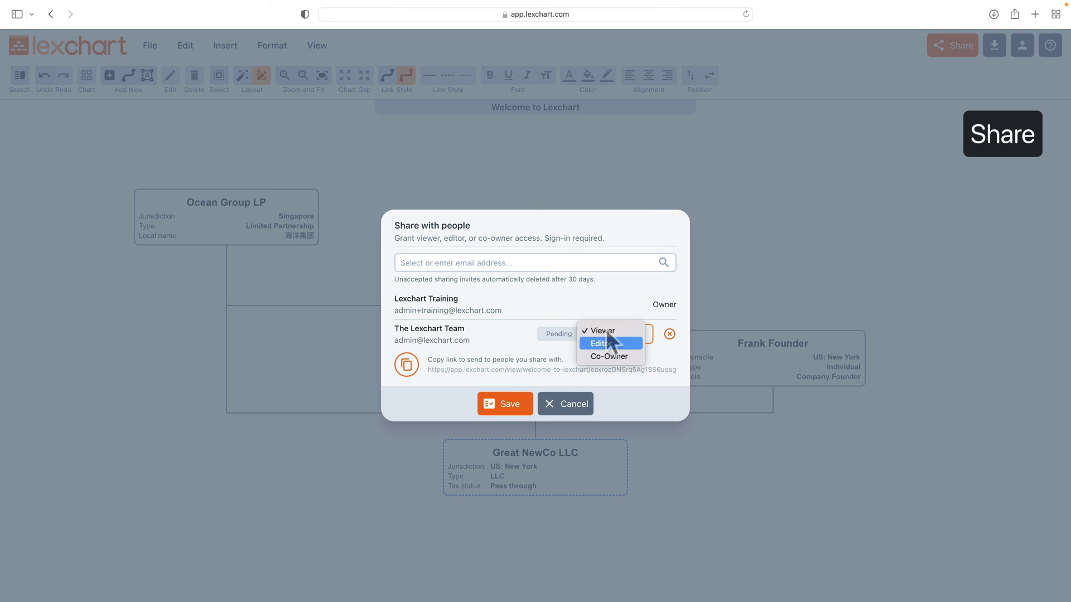
click(534, 309)
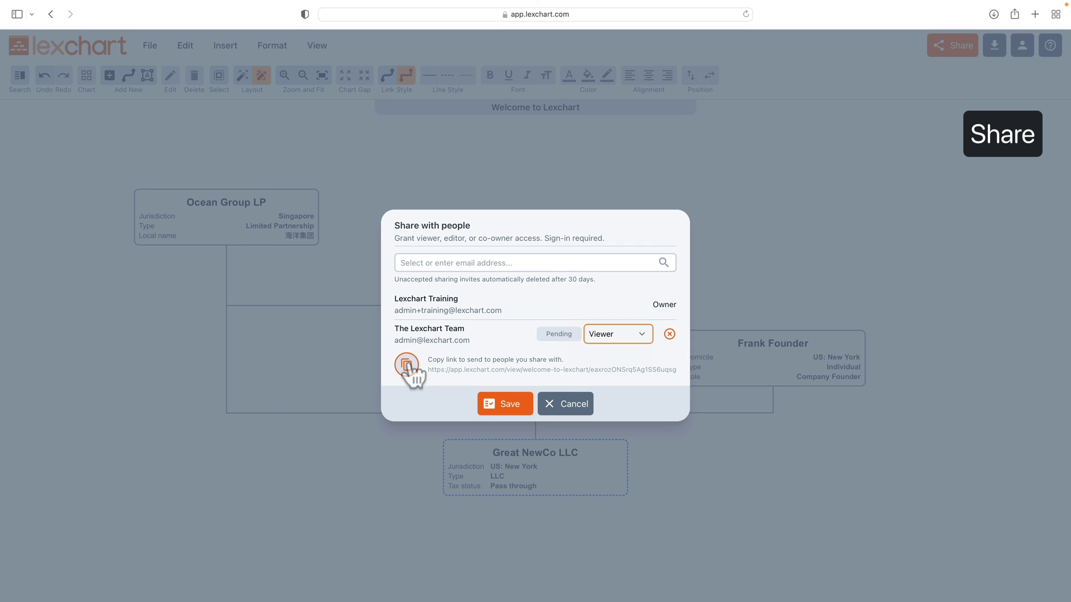
click(559, 413)
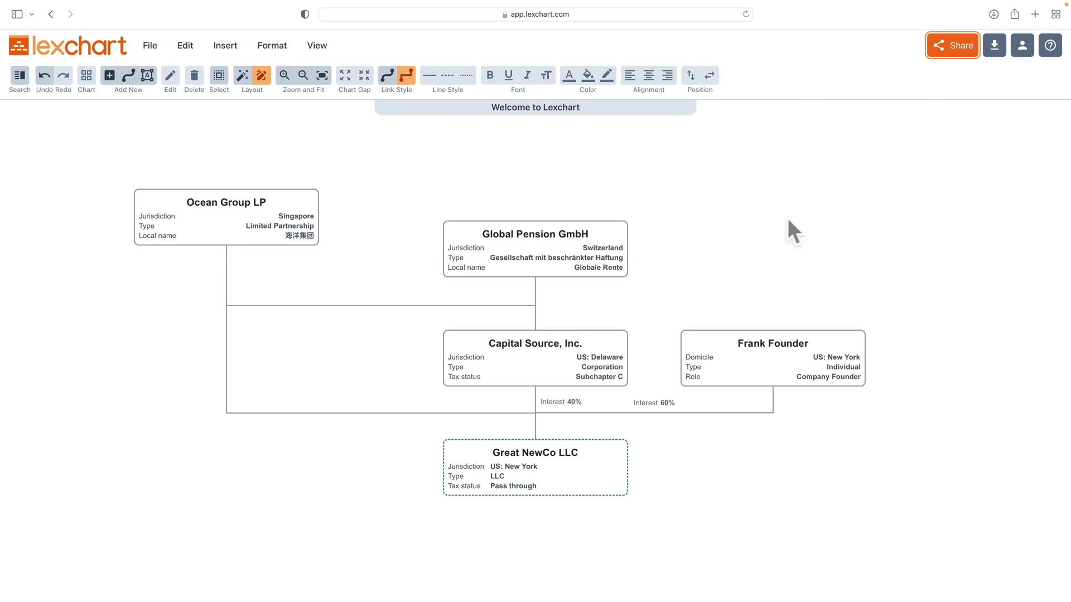
click(986, 131)
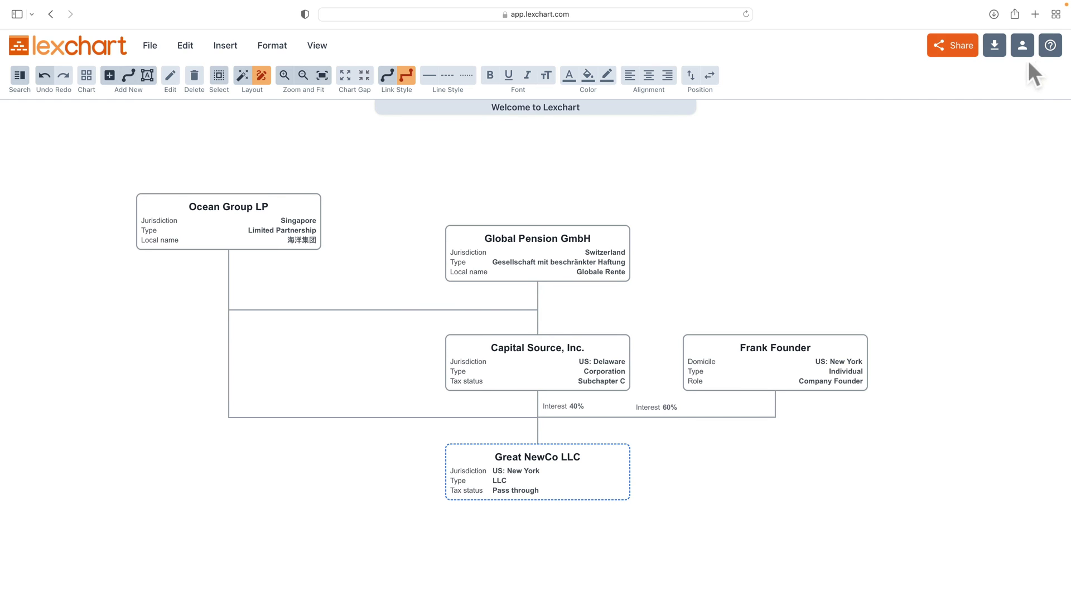
click(1048, 47)
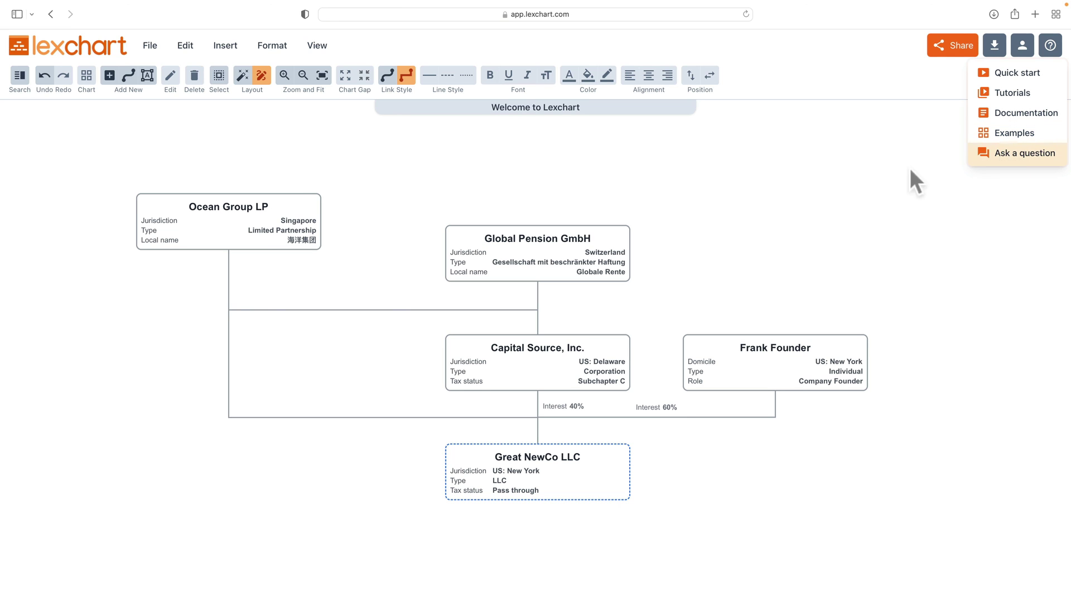
click(878, 179)
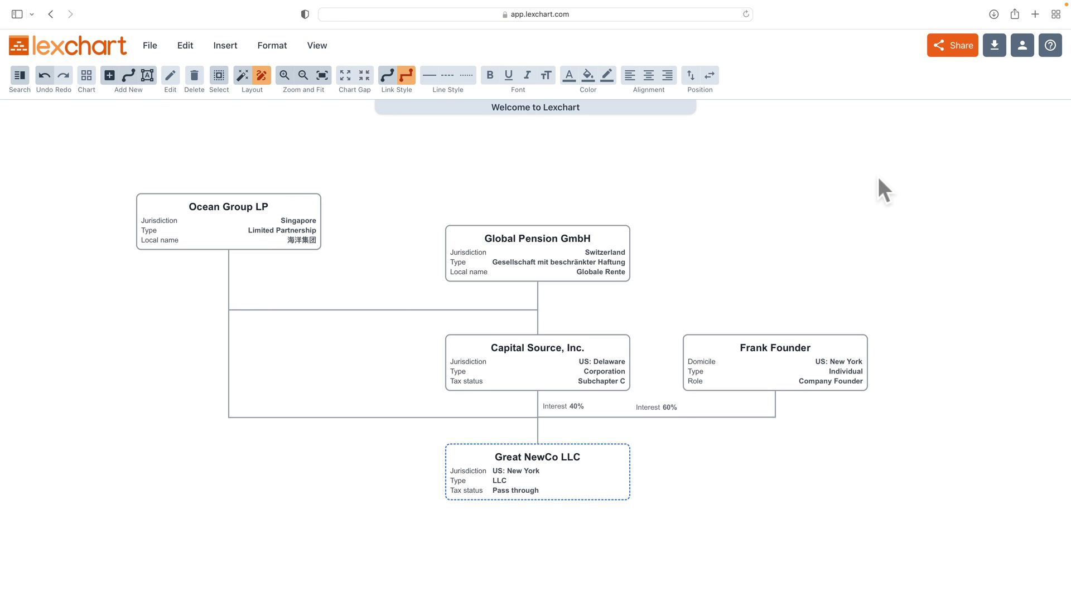